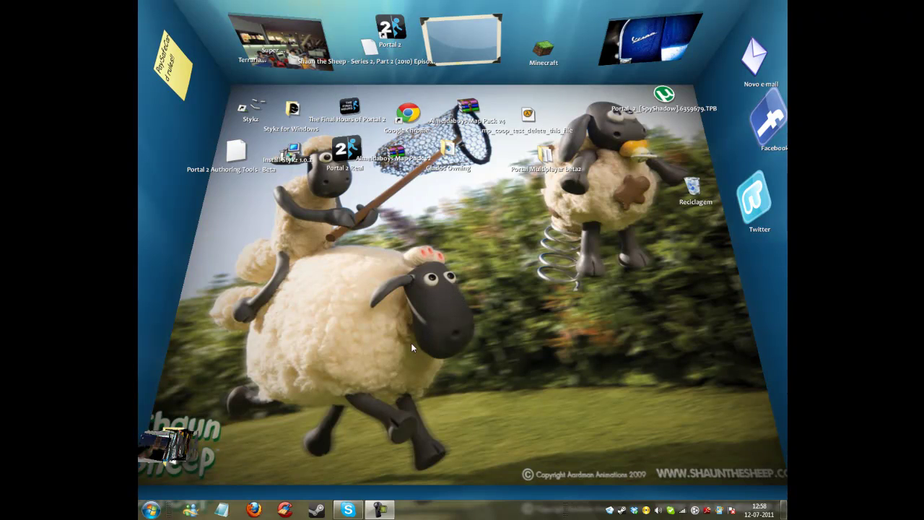
# Step: Launch the Hammer World Editor from Portal 2 Authoring Tools - Beta and create a new map
pyautogui.doubleClick(238, 151)
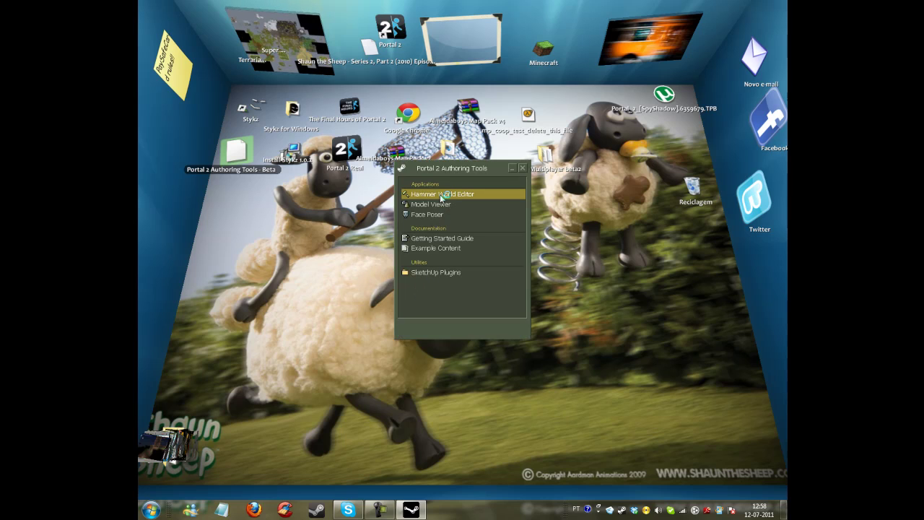
pyautogui.doubleClick(441, 195)
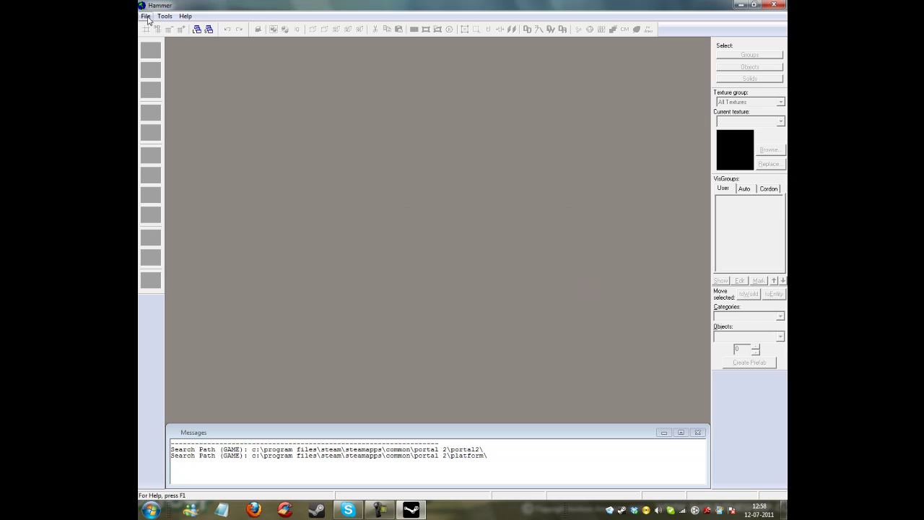
pyautogui.click(146, 17)
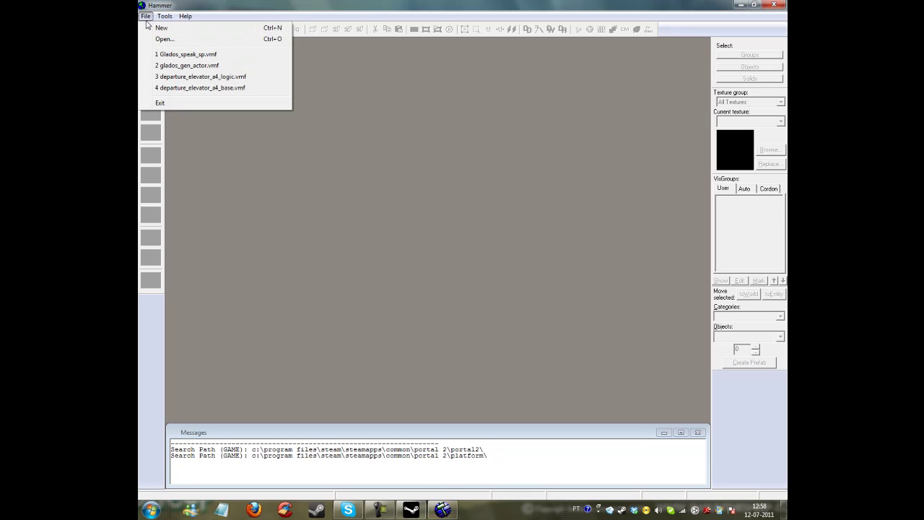
pyautogui.click(254, 31)
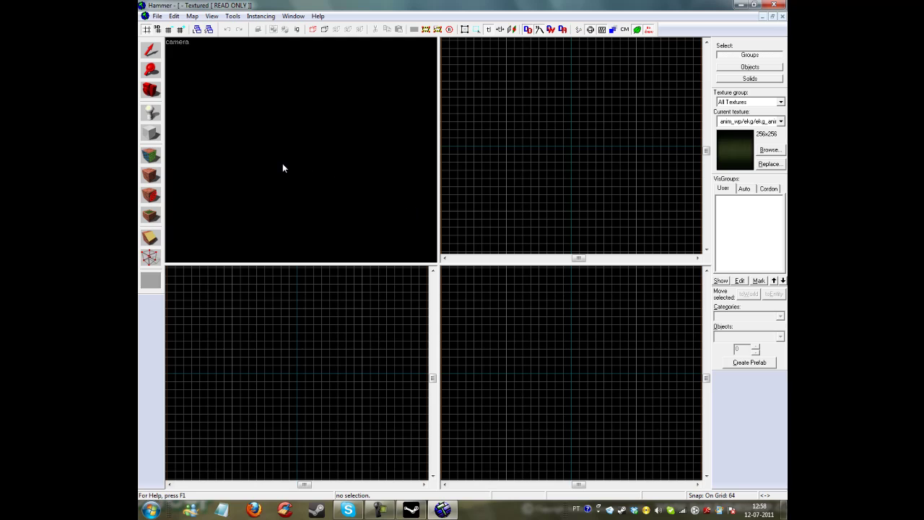
# Step: Save the new map as mp_coop_test in the sdk_content maps folder
pyautogui.click(156, 16)
pyautogui.click(186, 72)
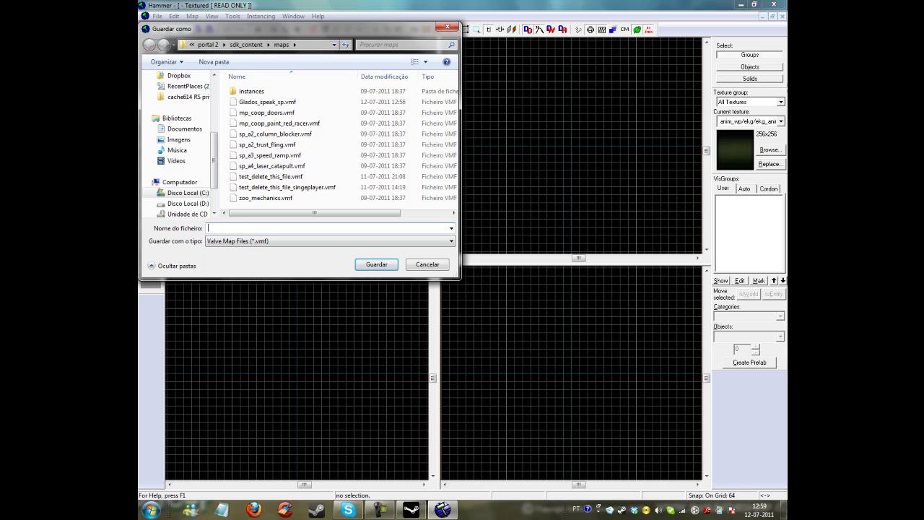
pyautogui.write('mp_coop_')
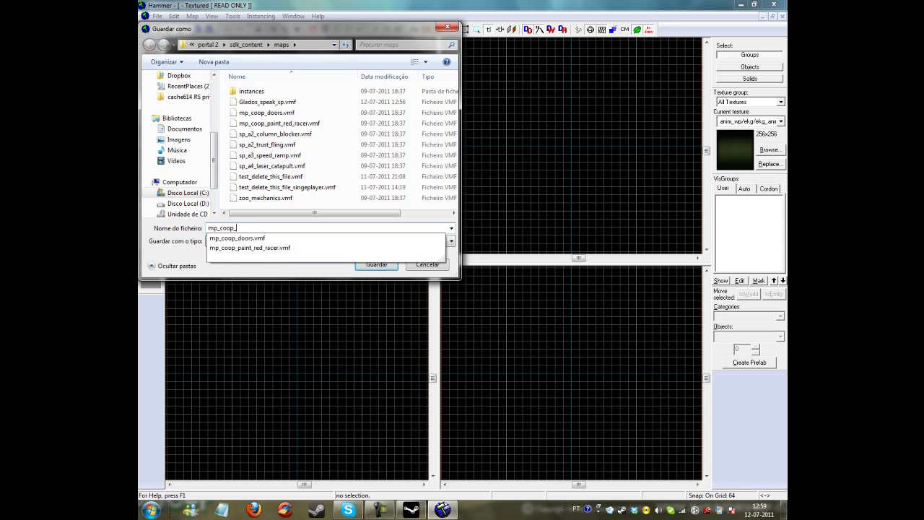
pyautogui.write('test')
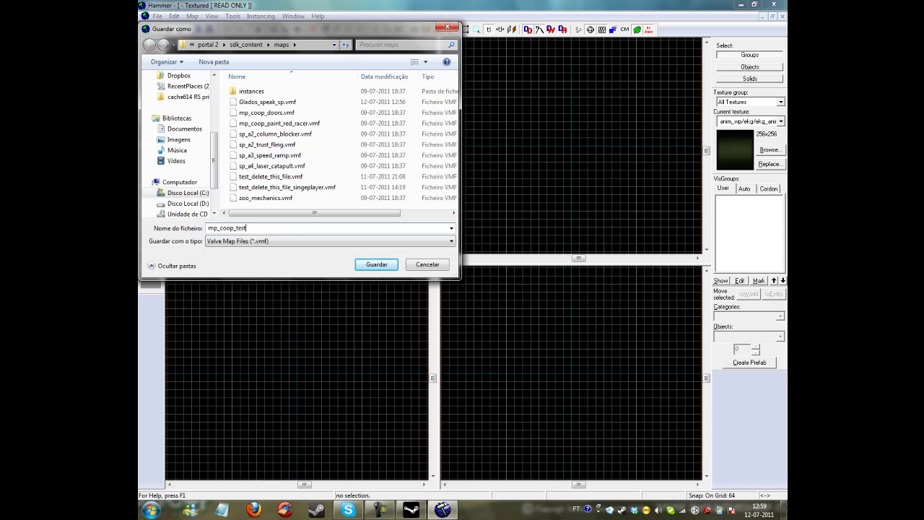
pyautogui.click(375, 265)
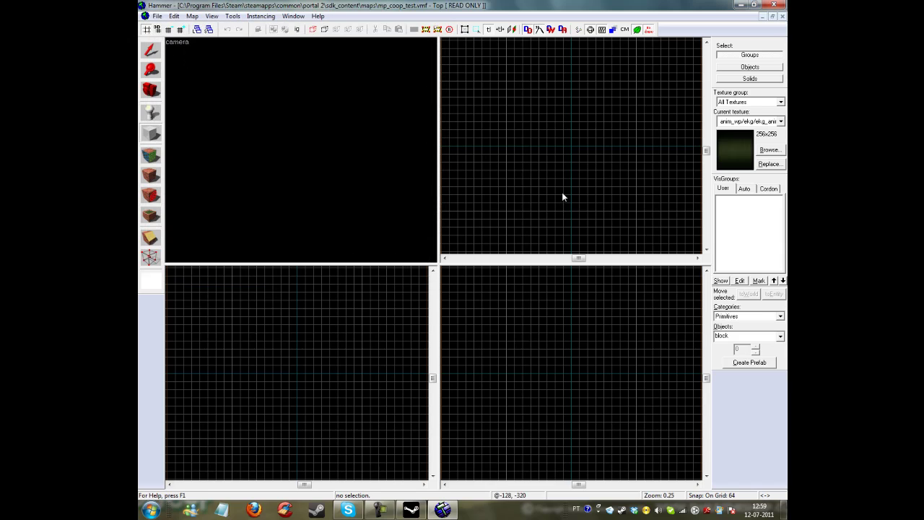
# Step: Outline a block 512 by 512 units in the top view and raise its height to 512 units
pyautogui.scroll(1, 540, 102)
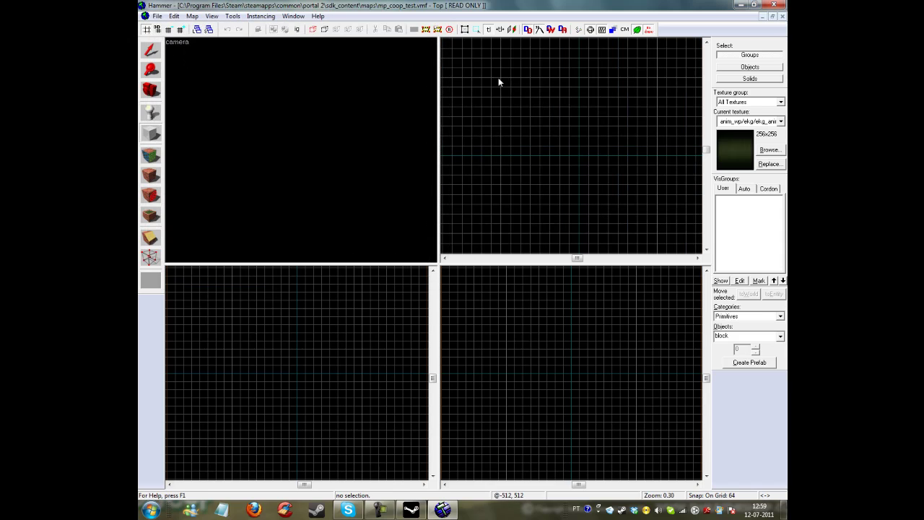
pyautogui.moveTo(501, 79); pyautogui.dragTo(581, 158)
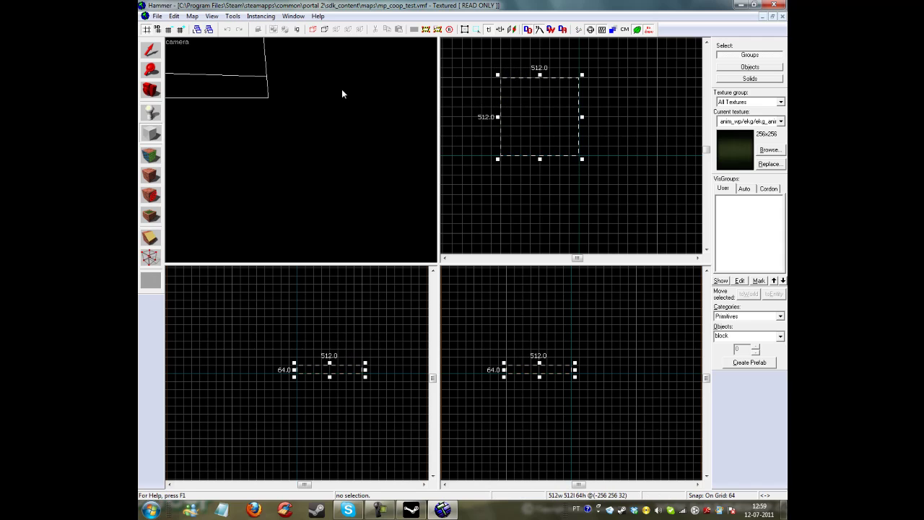
pyautogui.press('z')
pyautogui.press('s')
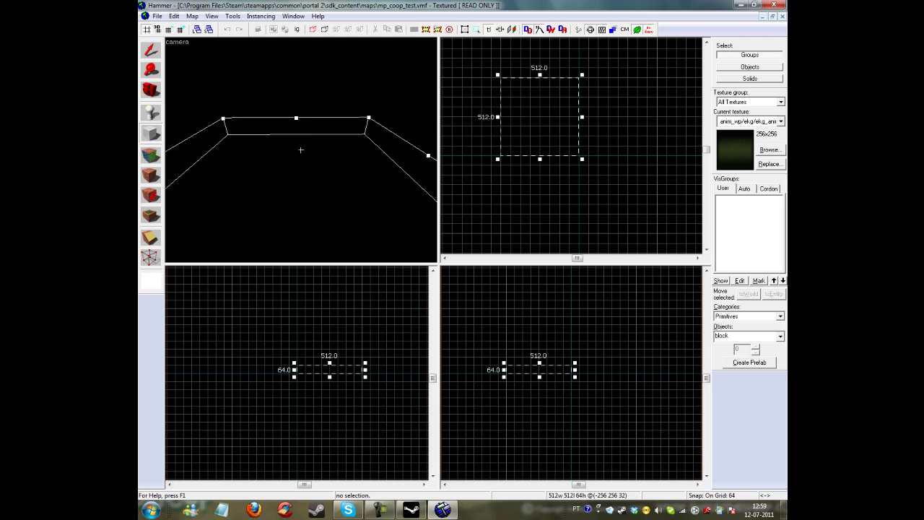
pyautogui.press('z')
pyautogui.moveTo(539, 361); pyautogui.dragTo(536, 305)
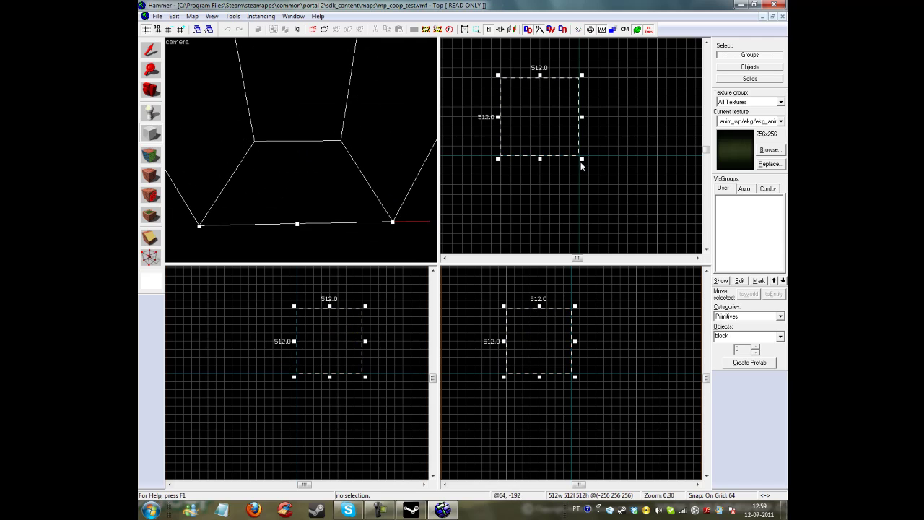
# Step: Enlarge the block outline to 1024 by 1024 units and increase its height to 704 units
pyautogui.moveTo(592, 117); pyautogui.dragTo(655, 113)
pyautogui.moveTo(583, 156); pyautogui.dragTo(578, 233)
pyautogui.press('z')
pyautogui.press('s')
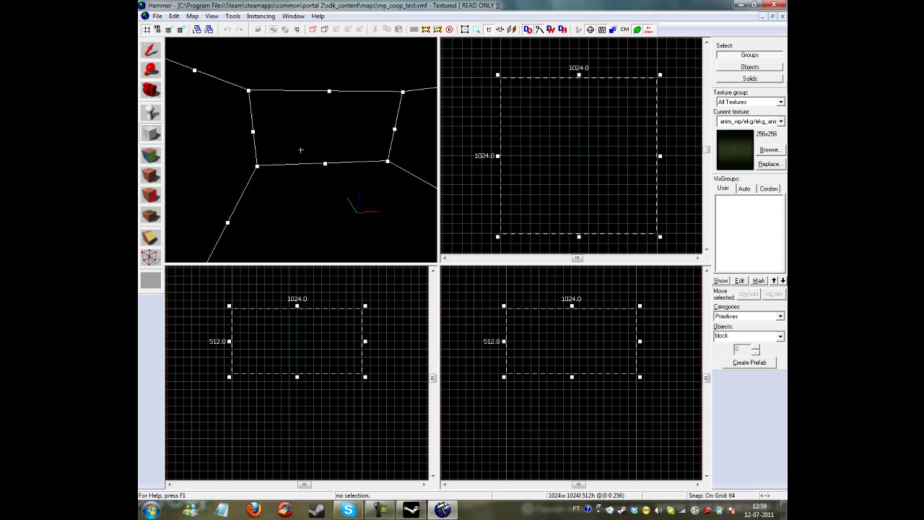
pyautogui.press('z')
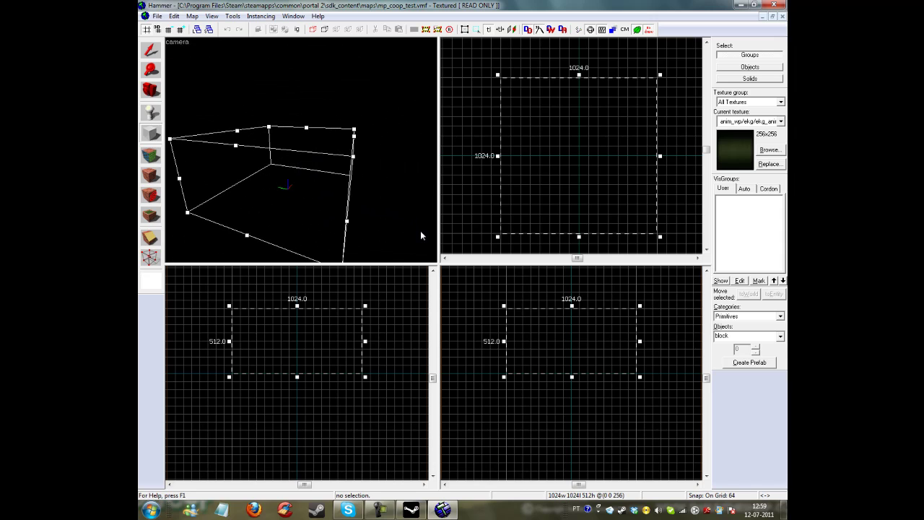
pyautogui.scroll(-2, 317, 304)
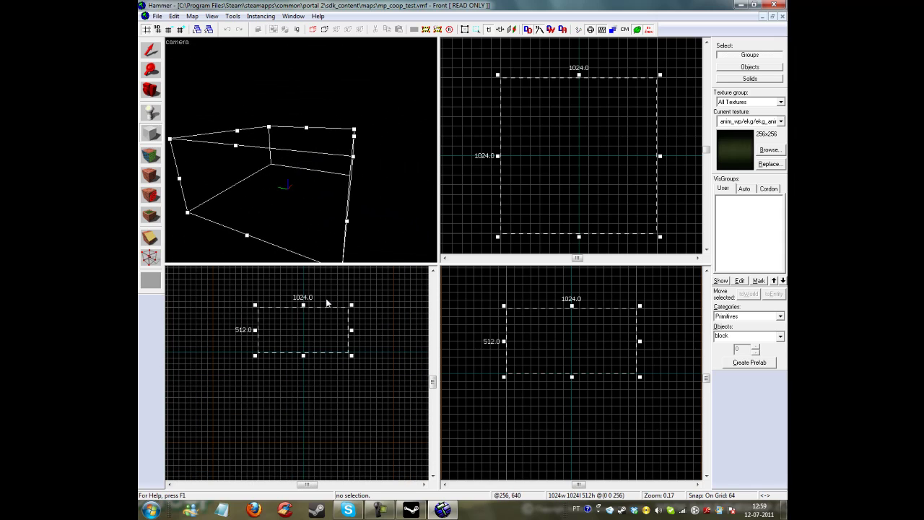
pyautogui.press('Up')
pyautogui.moveTo(303, 357); pyautogui.dragTo(306, 343)
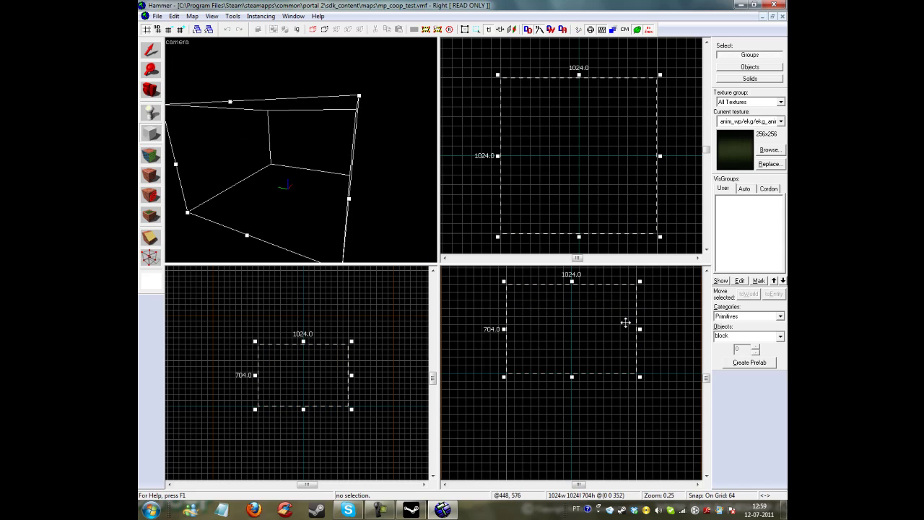
# Step: Filter the textures by "white", choose tile/white_wall_state and create the block with it
pyautogui.click(769, 150)
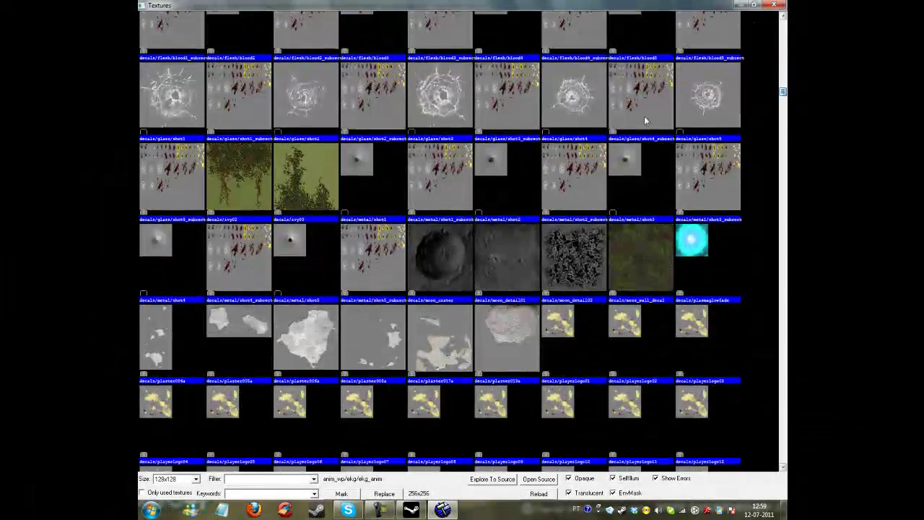
pyautogui.write('hite')
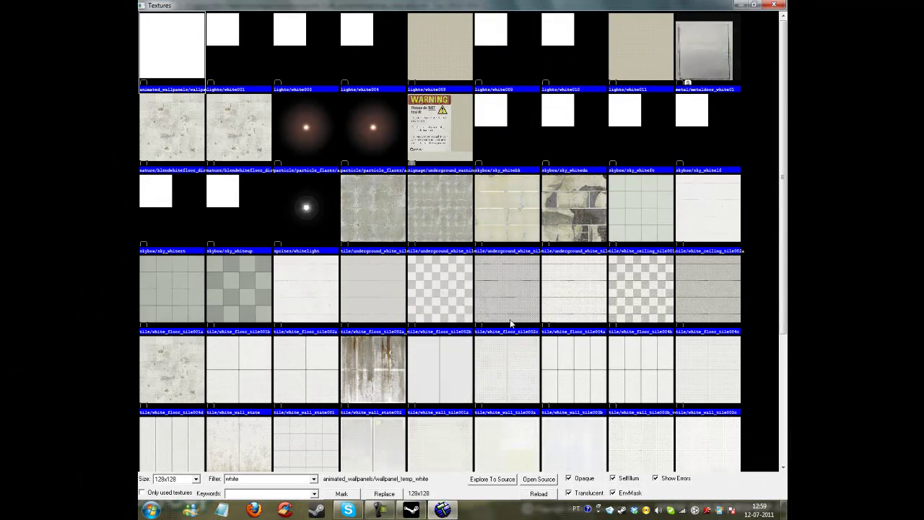
pyautogui.scroll(-3, 544, 387)
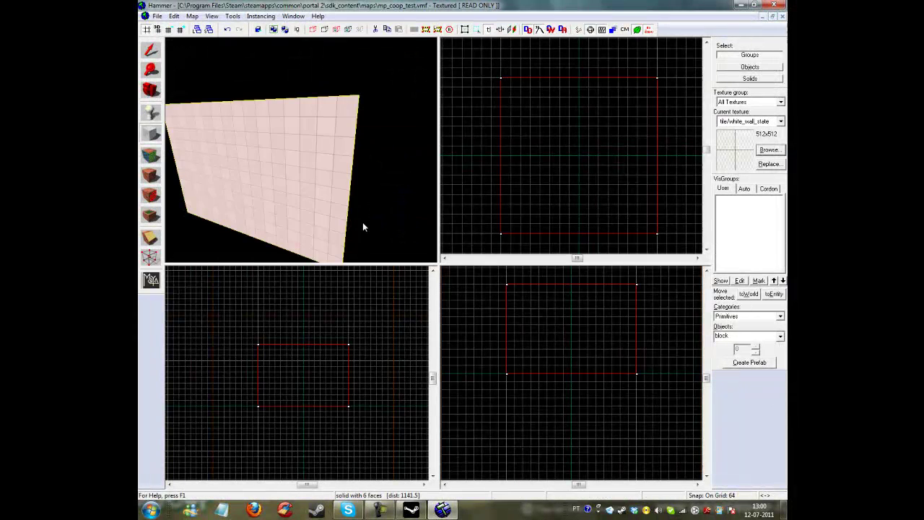
pyautogui.press('z')
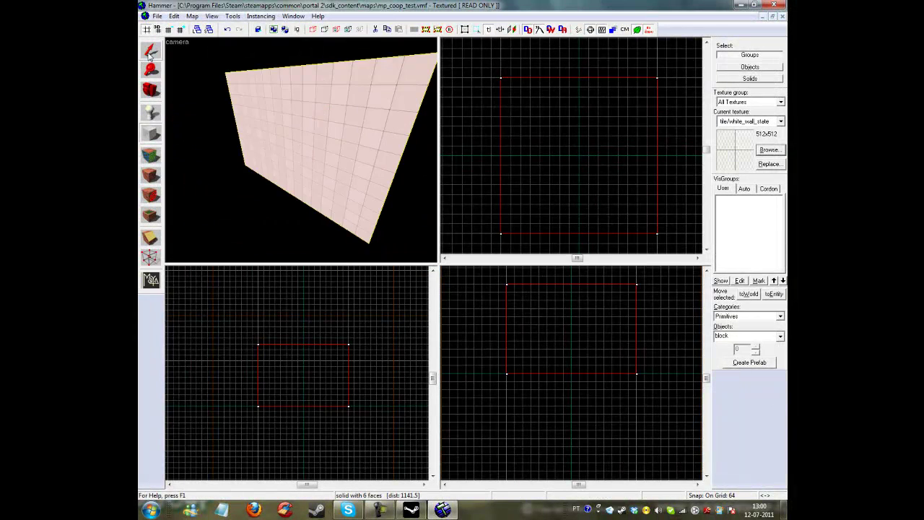
# Step: Hollow out the block with walls 32 units thick
pyautogui.click(150, 52)
pyautogui.rightClick(519, 137)
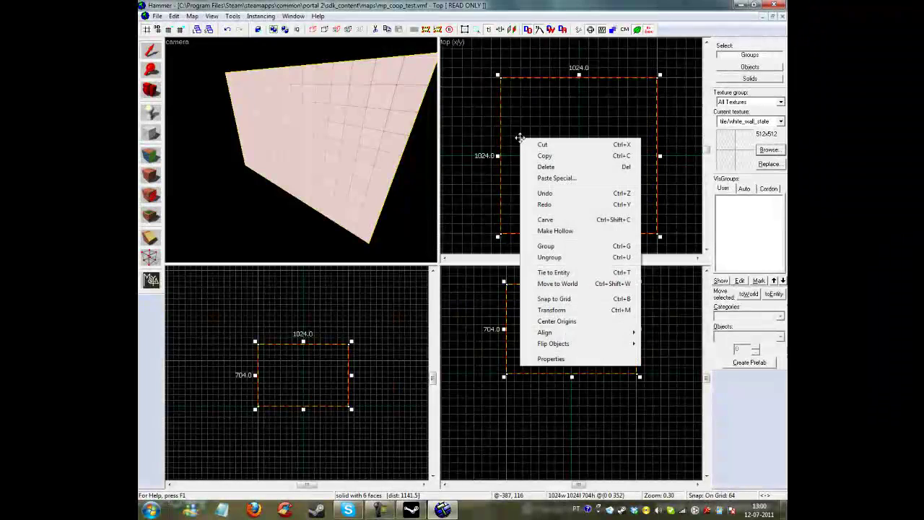
pyautogui.click(556, 230)
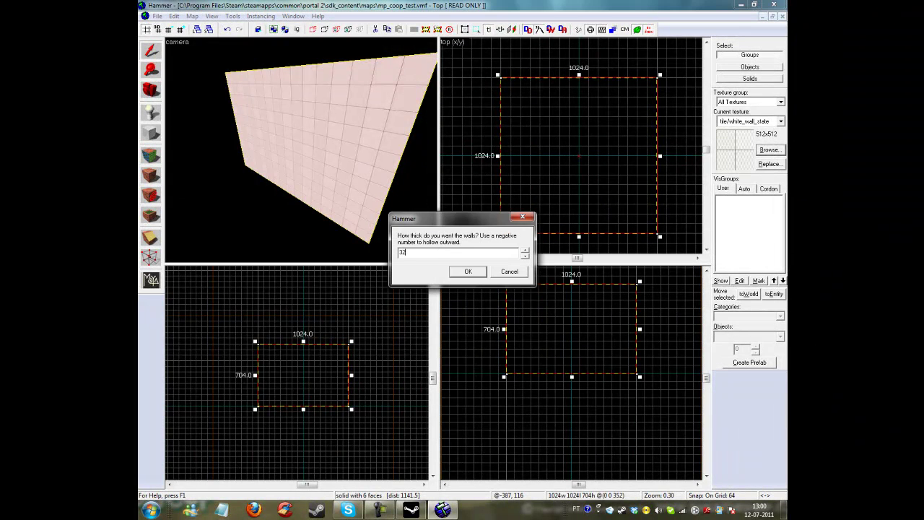
pyautogui.click(473, 276)
# Step: Place an info_player_start entity on the floor in the middle of the hollow room and select it
pyautogui.press('z')
pyautogui.press('w')
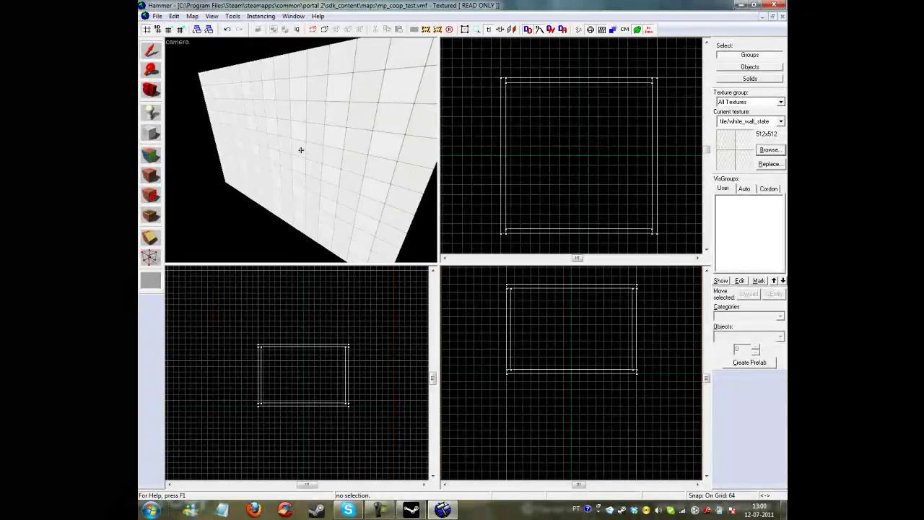
pyautogui.press('w')
pyautogui.press('s')
pyautogui.press('w')
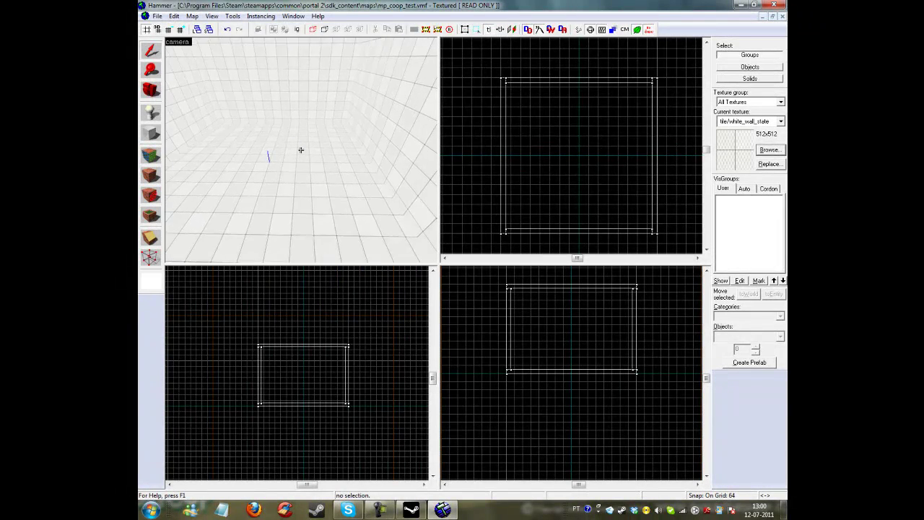
pyautogui.press('z')
pyautogui.hotkey('shift', 'e')
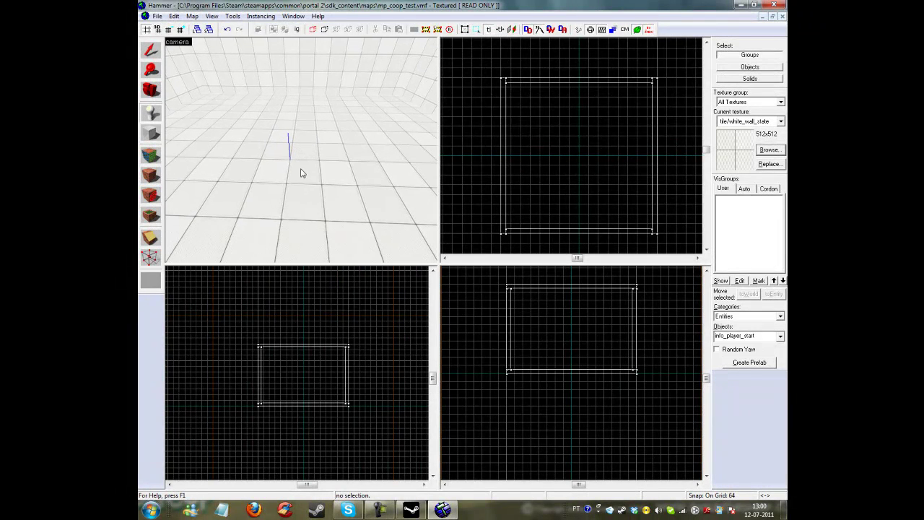
pyautogui.click(292, 162)
pyautogui.hotkey('shift', 's')
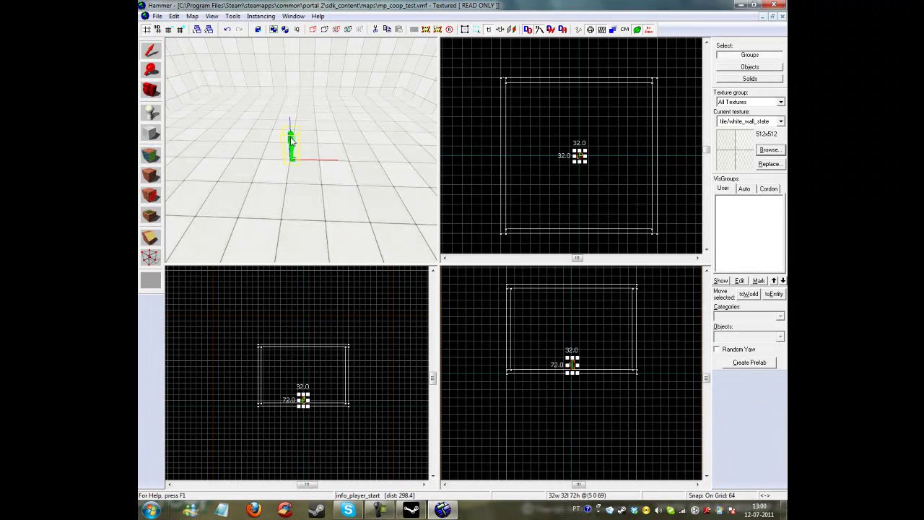
# Step: Change the class of the placed player start entity to func_instance and apply it
pyautogui.hotkey('alt', 'Return')
pyautogui.doubleClick(351, 176)
pyautogui.write('fun')
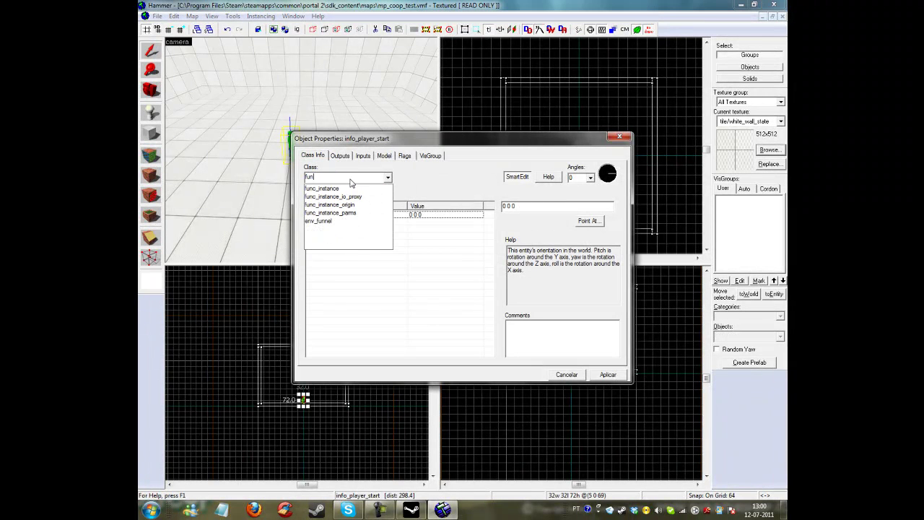
pyautogui.write('c_instance')
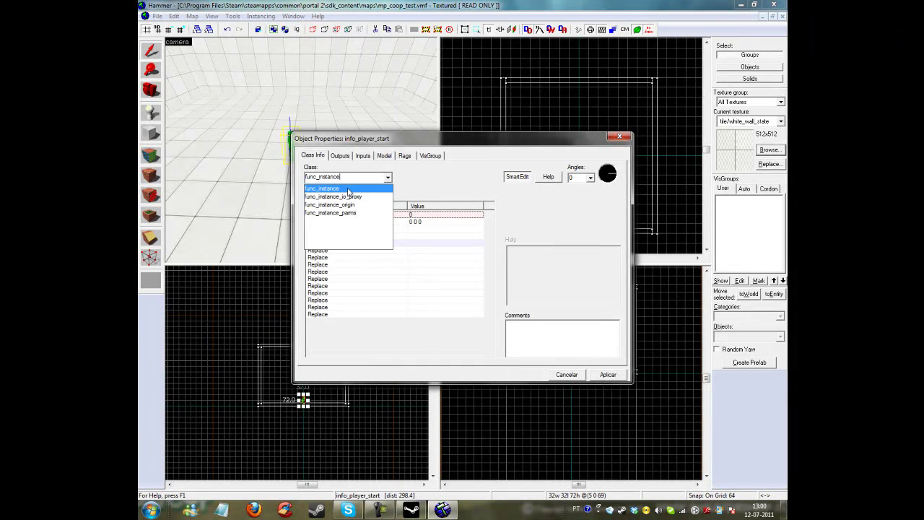
pyautogui.press('Return')
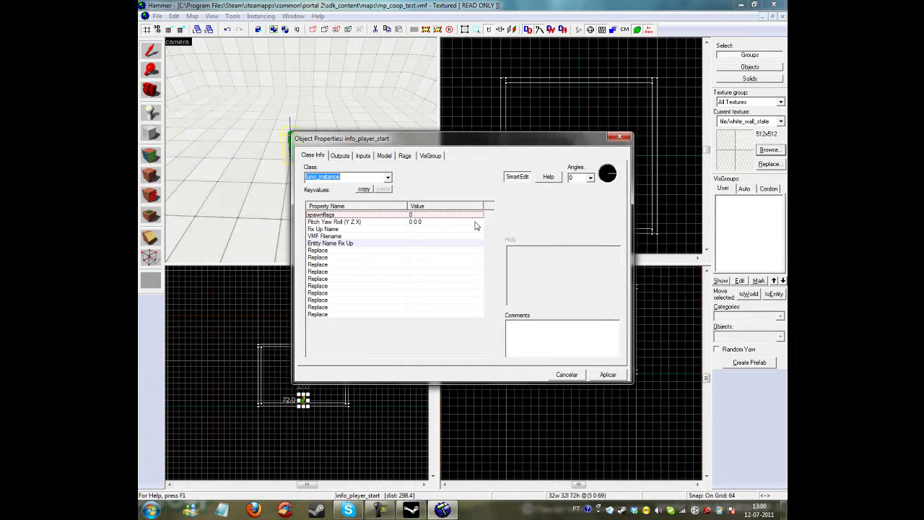
pyautogui.click(608, 373)
# Step: Set the func_instance's VMF Filename to instances\coop\coop_spawn_room.vmf, apply it and close the object properties
pyautogui.click(377, 230)
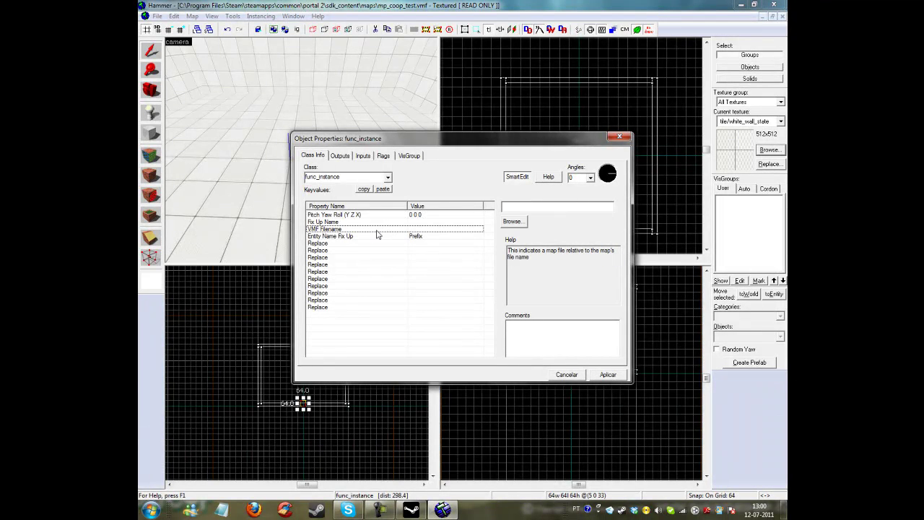
pyautogui.click(516, 226)
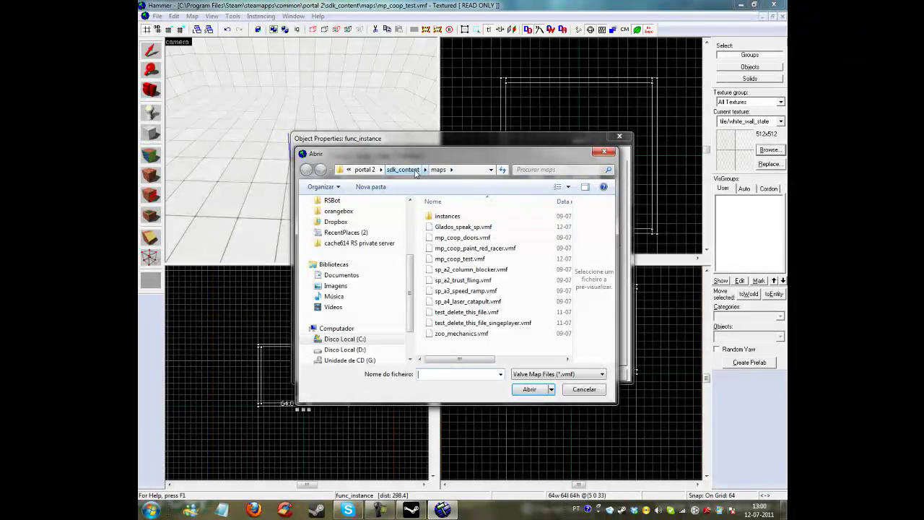
pyautogui.doubleClick(469, 218)
pyautogui.moveTo(571, 241); pyautogui.dragTo(569, 299)
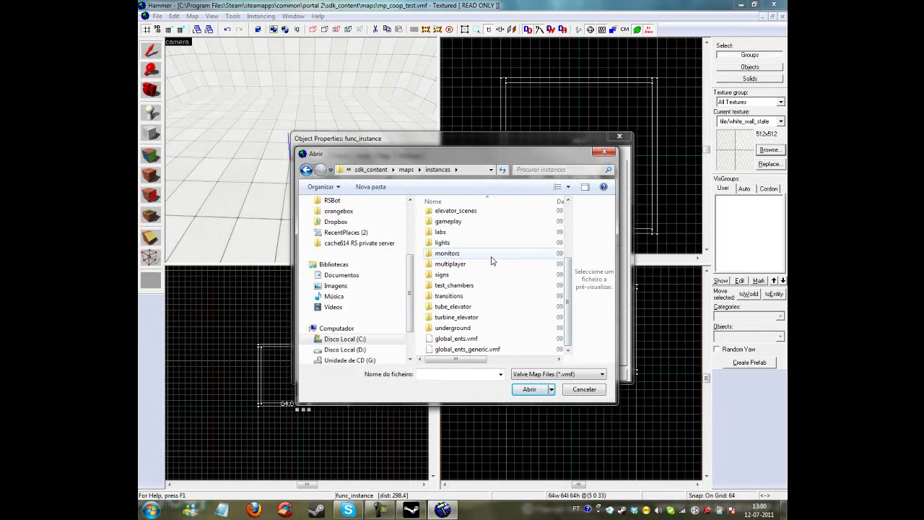
pyautogui.scroll(1, 570, 270)
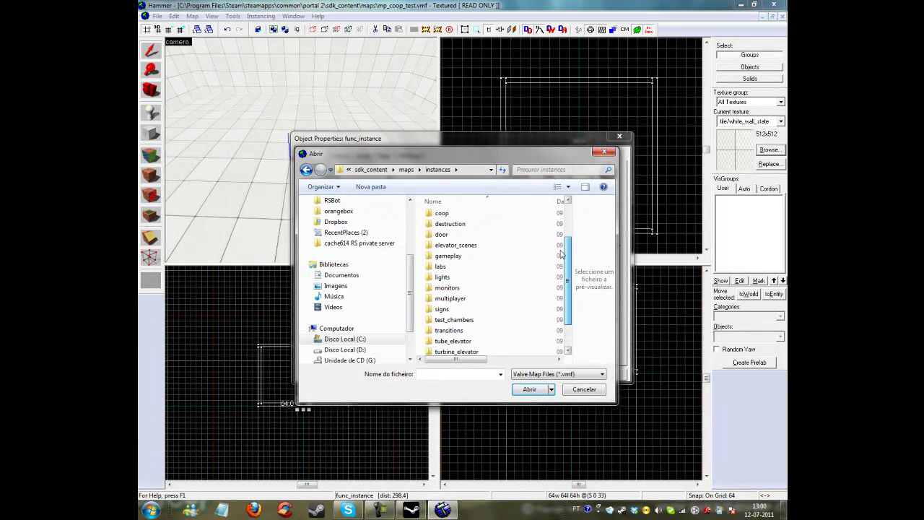
pyautogui.doubleClick(487, 219)
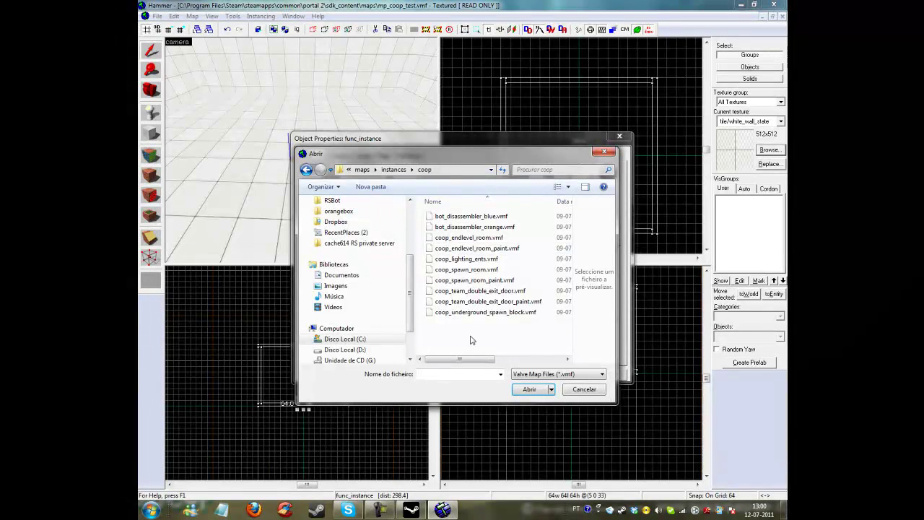
pyautogui.click(497, 271)
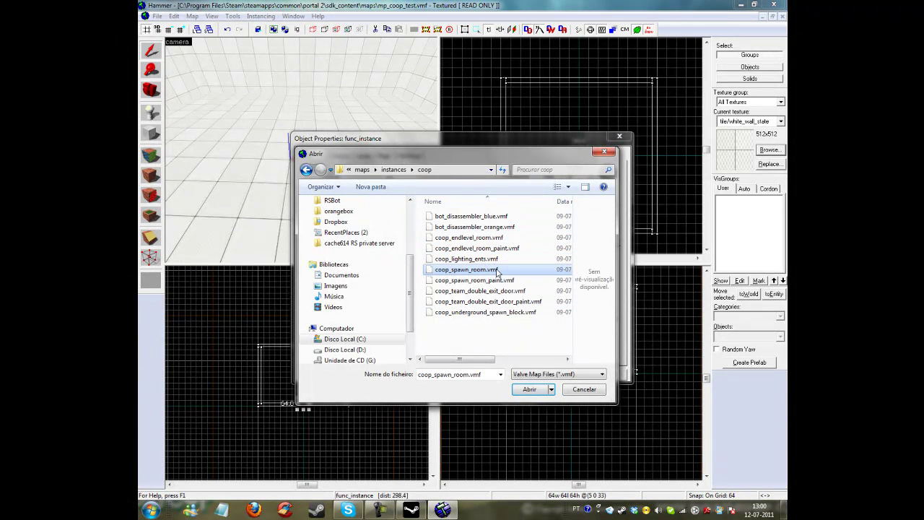
pyautogui.click(529, 390)
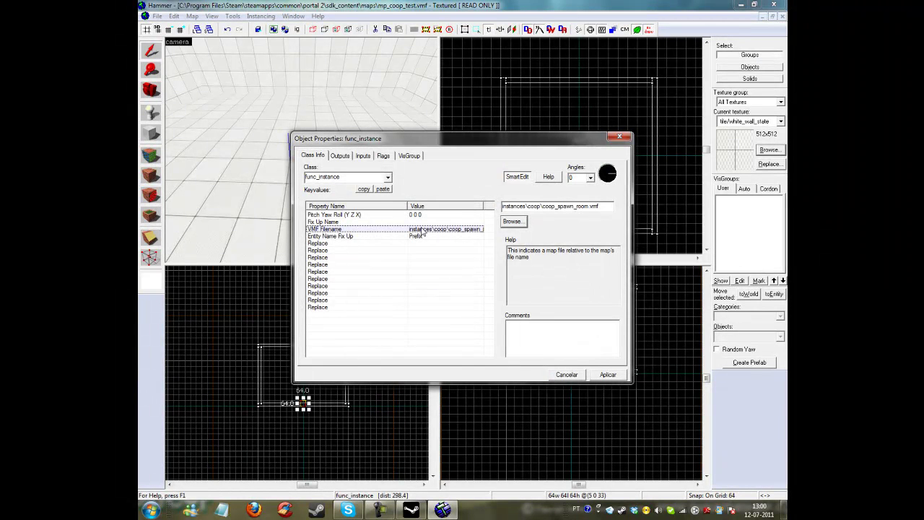
pyautogui.click(607, 375)
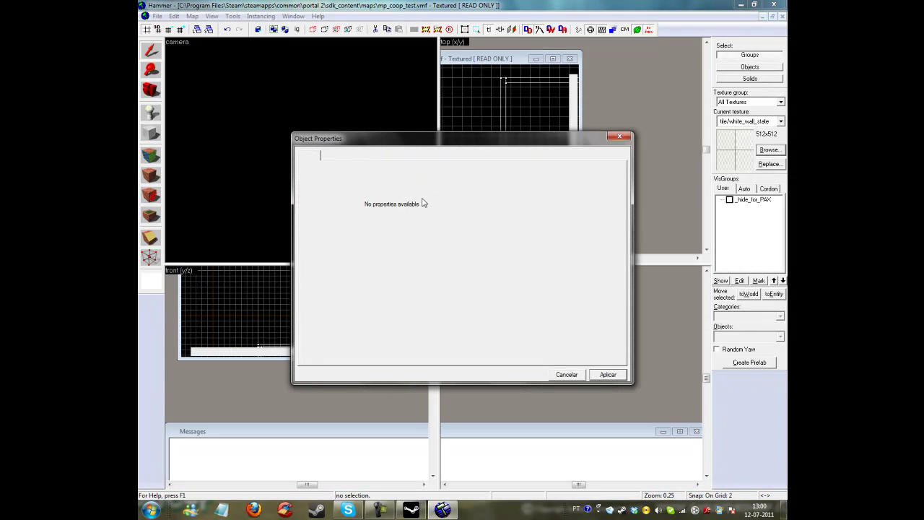
pyautogui.click(620, 141)
# Step: Examine the co-op spawn room instance and the surrounding white-tiled room from inside and outside in the 3D view
pyautogui.press('z')
pyautogui.press('s')
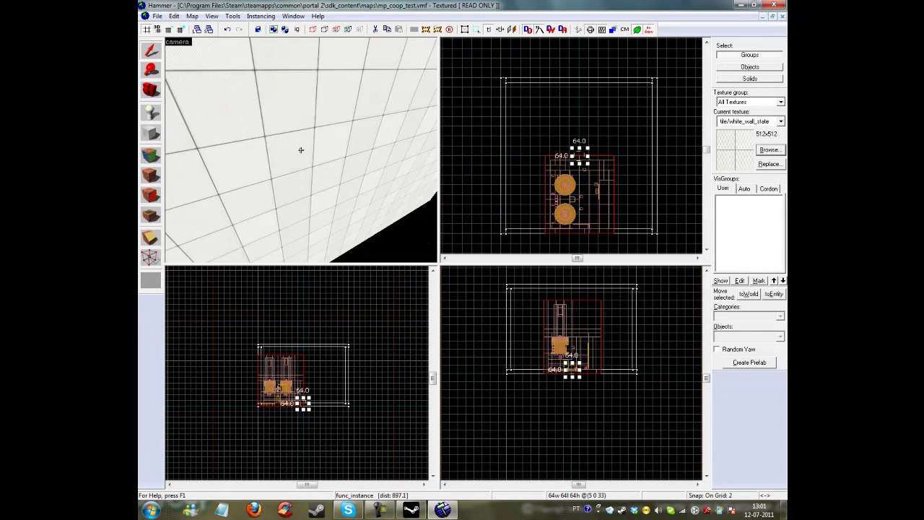
pyautogui.press('w')
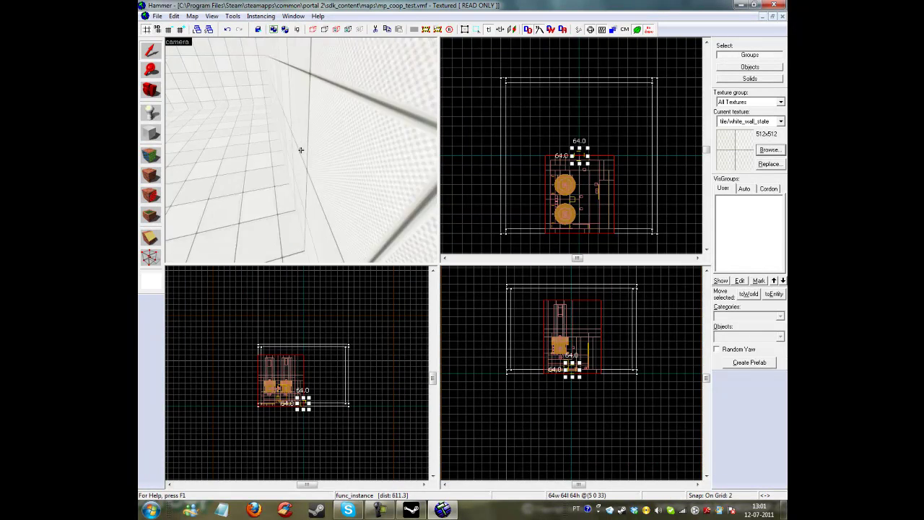
pyautogui.press('w')
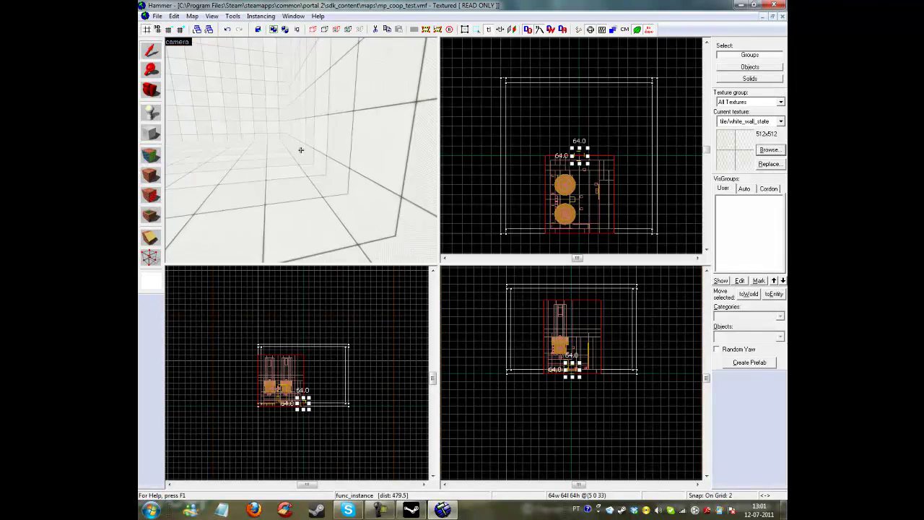
pyautogui.press('s')
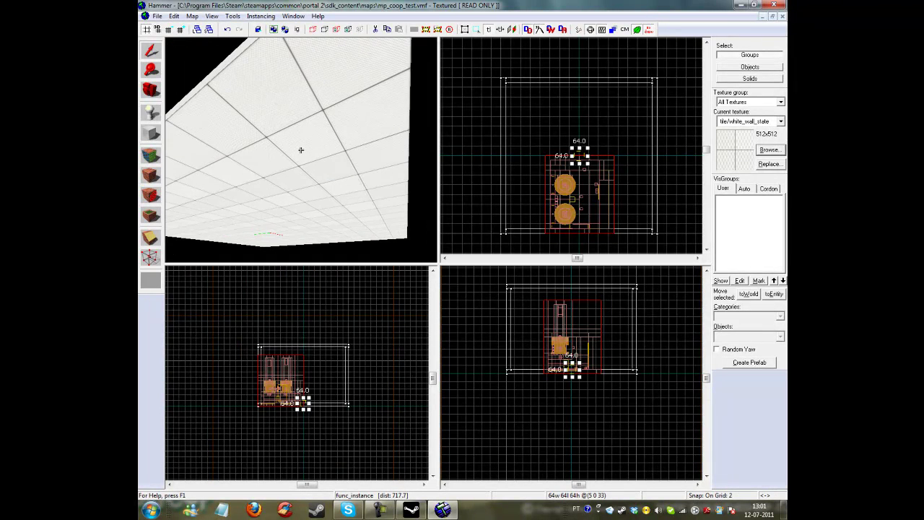
pyautogui.press('w')
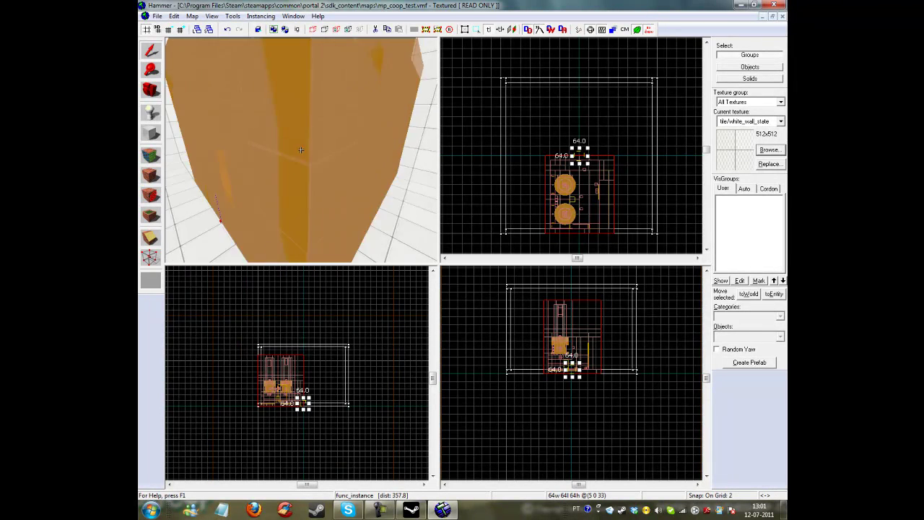
pyautogui.press('w')
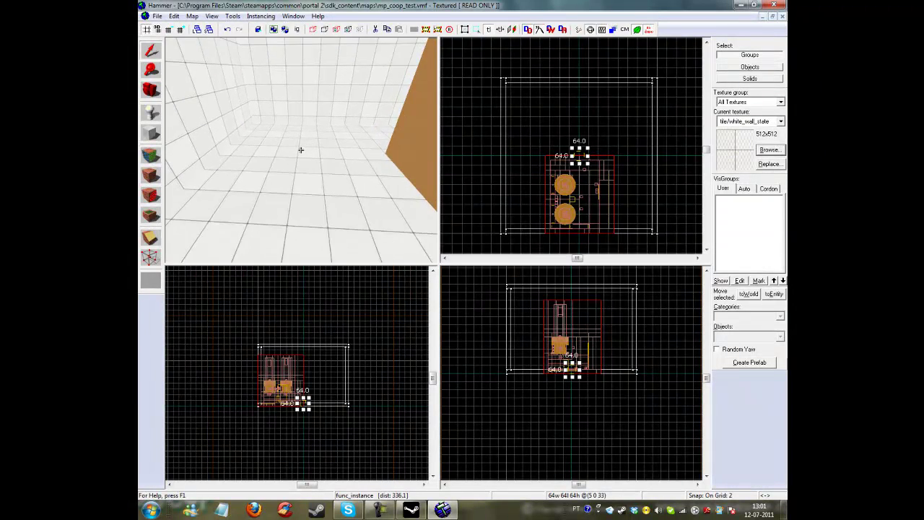
pyautogui.press('w')
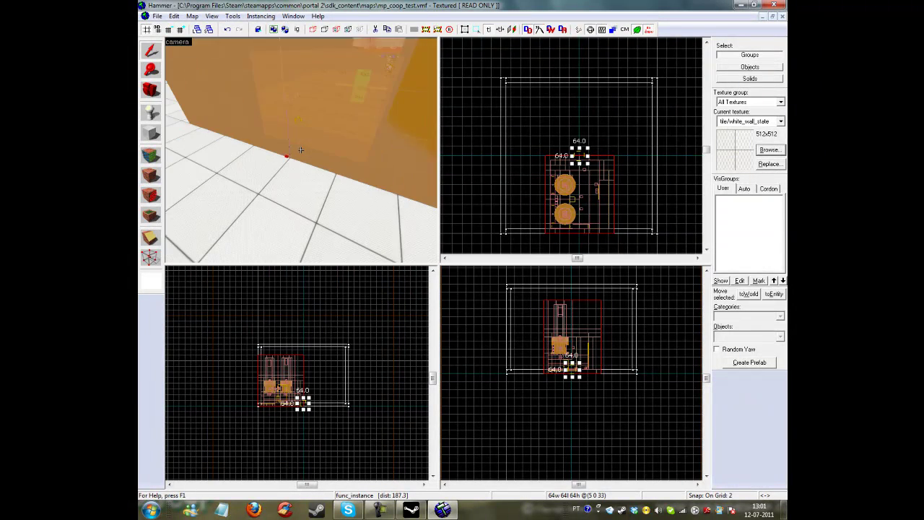
pyautogui.press('s')
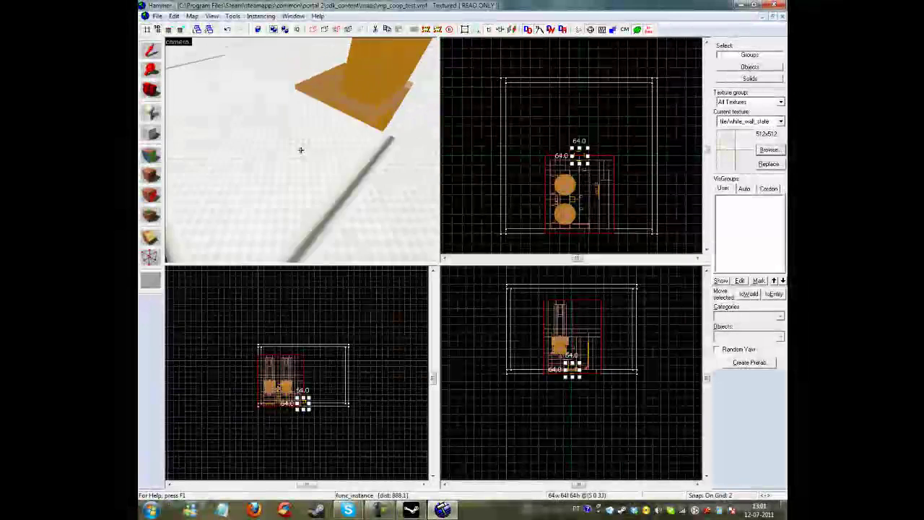
pyautogui.press('s')
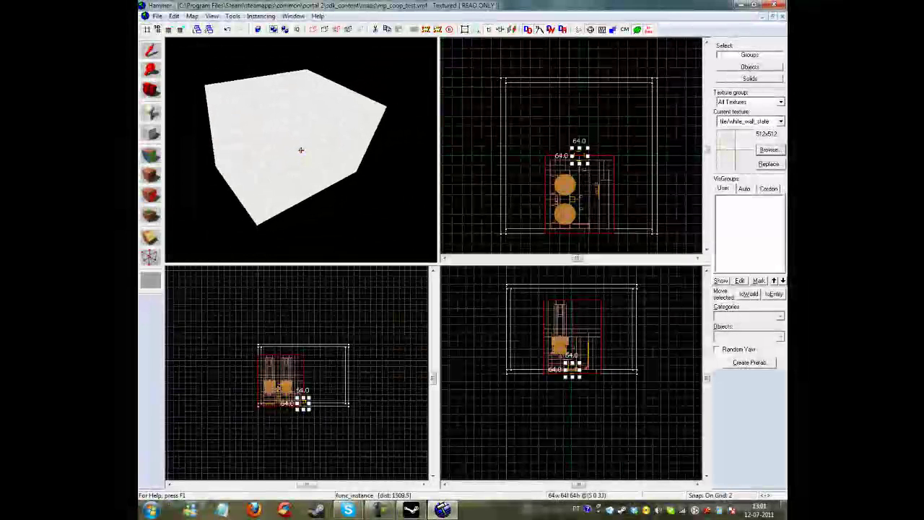
pyautogui.press('w')
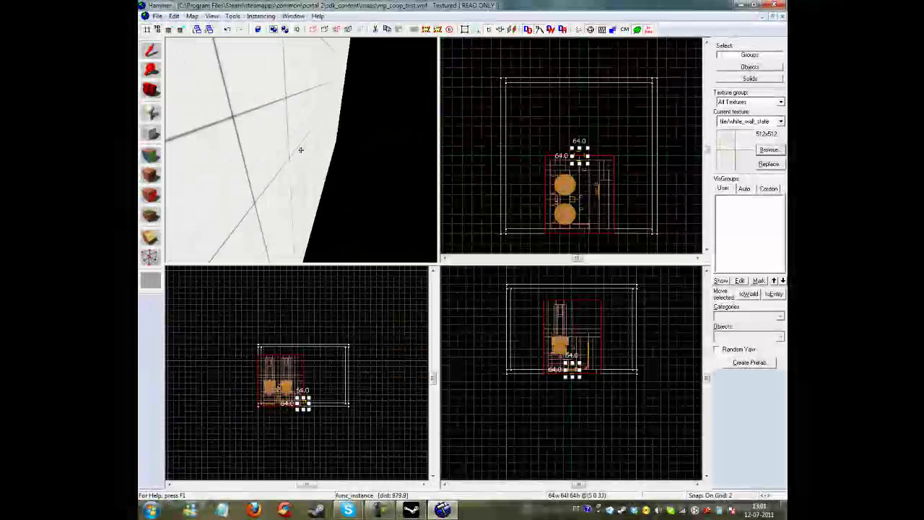
# Step: Save the map and run it with BSP, VIS and RAD all set to Normal and HDR enabled
pyautogui.click(157, 15)
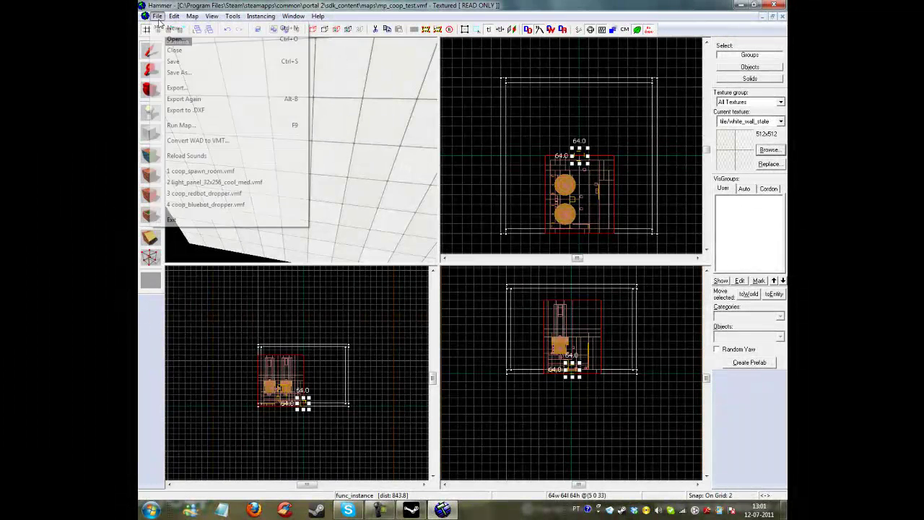
pyautogui.click(185, 60)
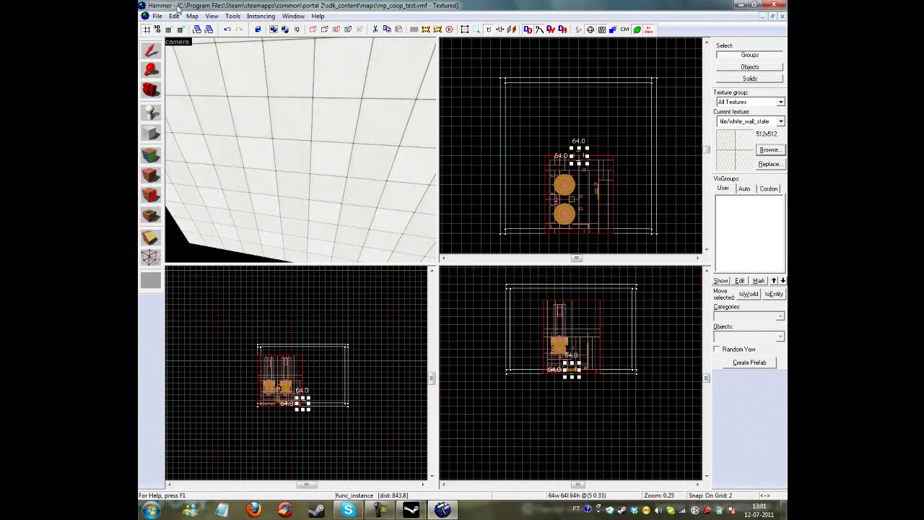
pyautogui.click(156, 17)
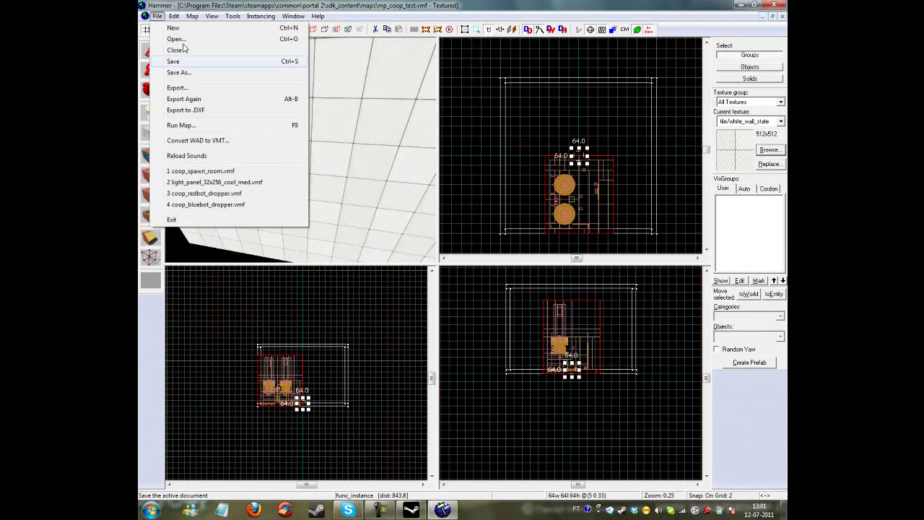
pyautogui.click(180, 125)
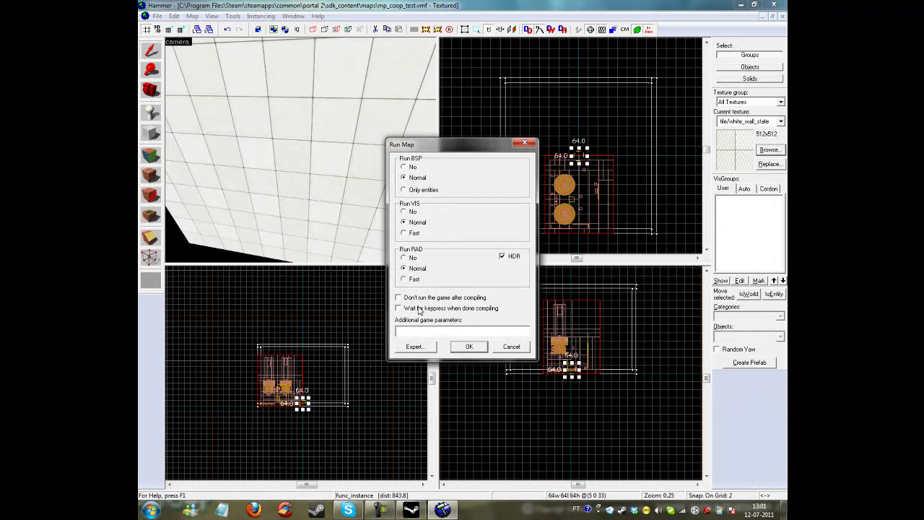
pyautogui.click(471, 347)
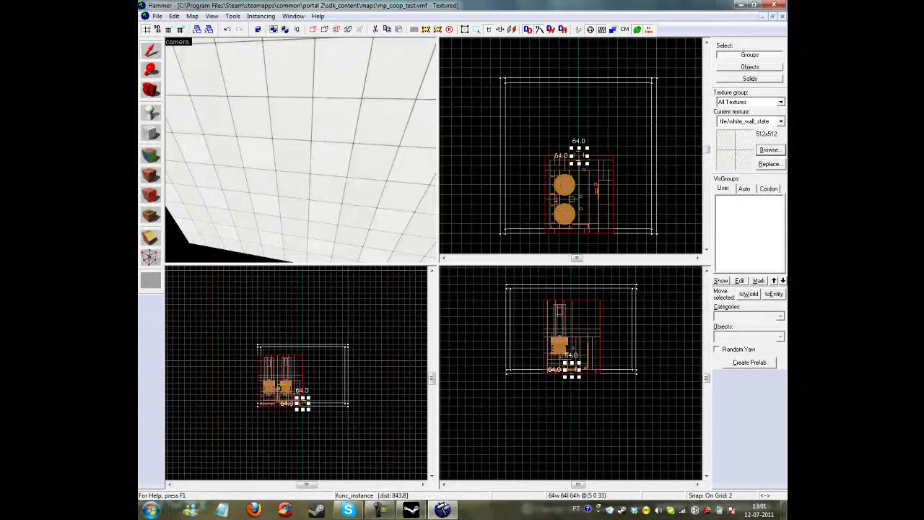
# Step: Start loading a pointfile for the map and check the file types offered for it
pyautogui.press('z')
pyautogui.press('s')
pyautogui.press('a')
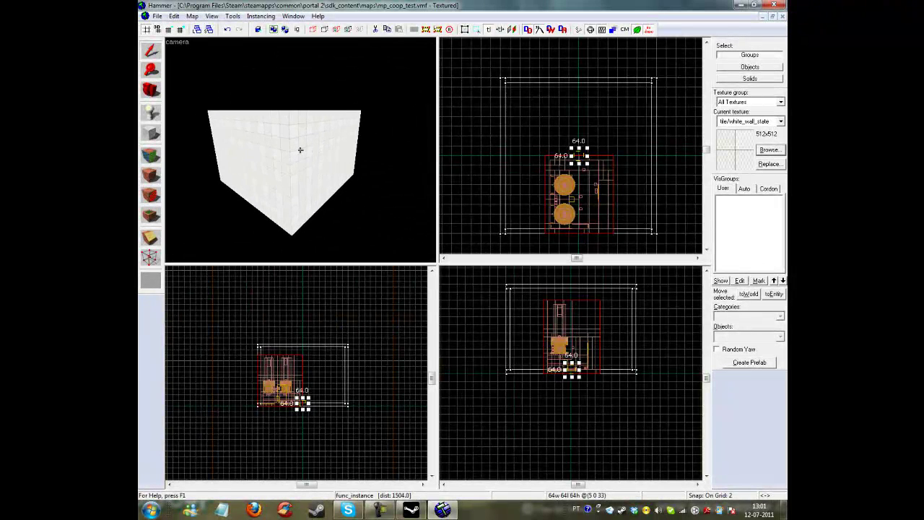
pyautogui.scroll(10, 300, 149)
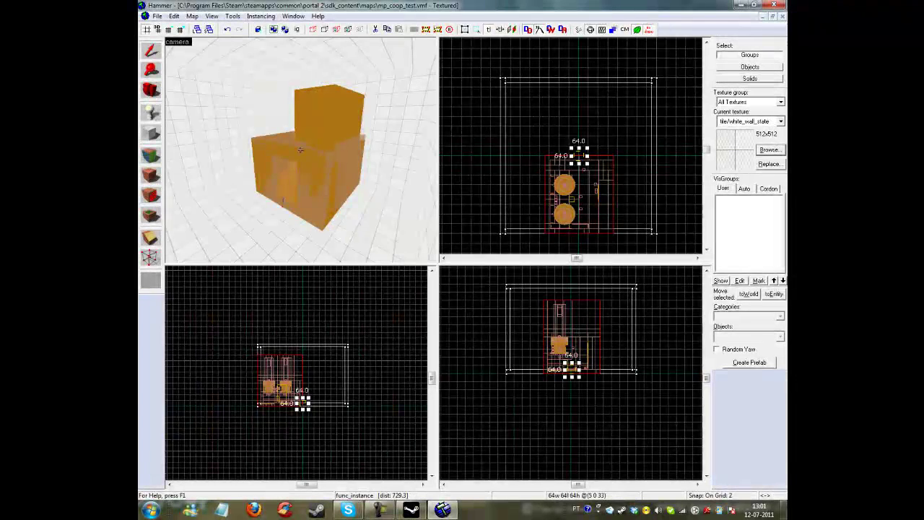
pyautogui.click(157, 16)
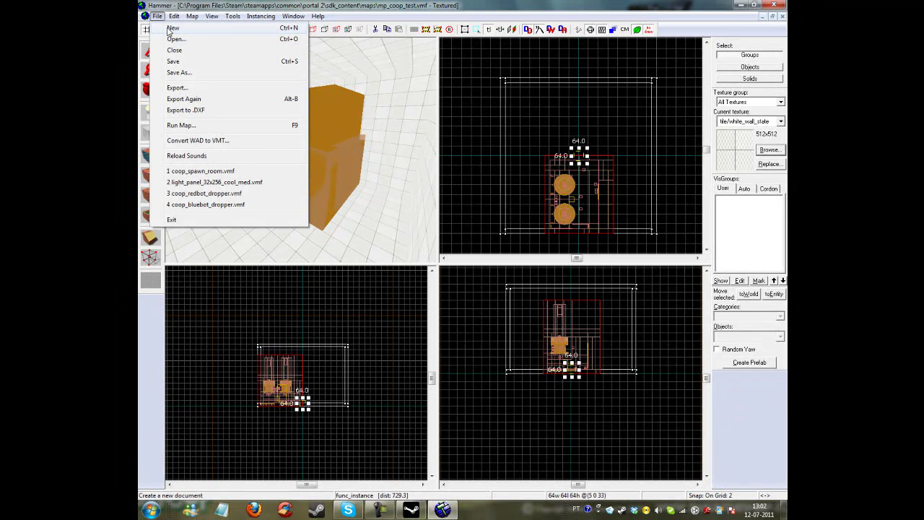
pyautogui.moveTo(186, 20)
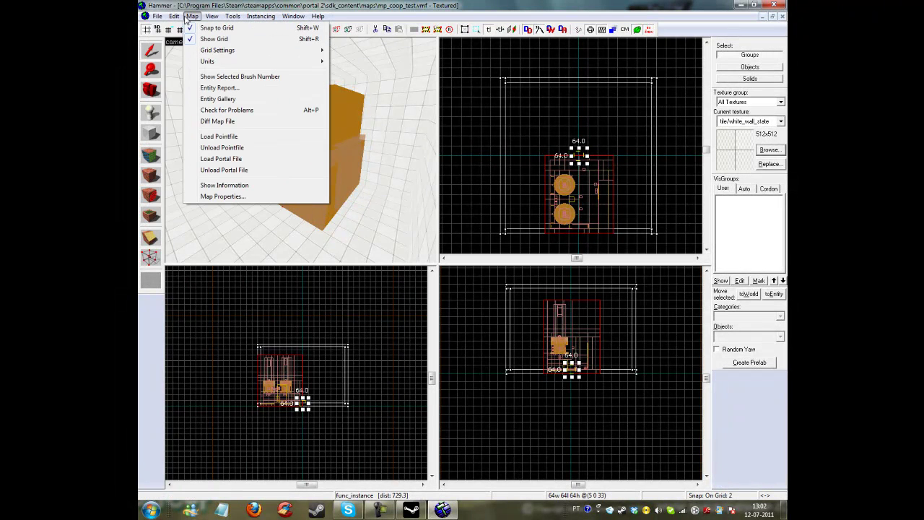
pyautogui.click(221, 137)
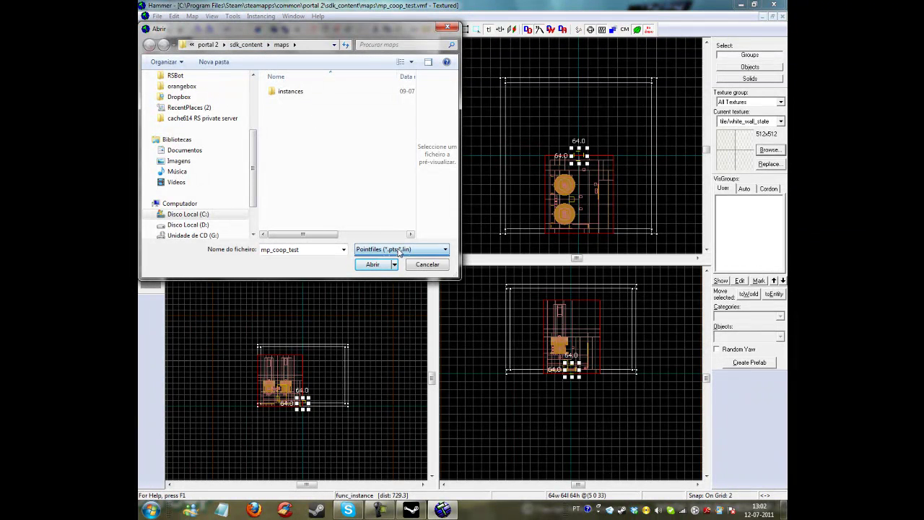
pyautogui.click(400, 250)
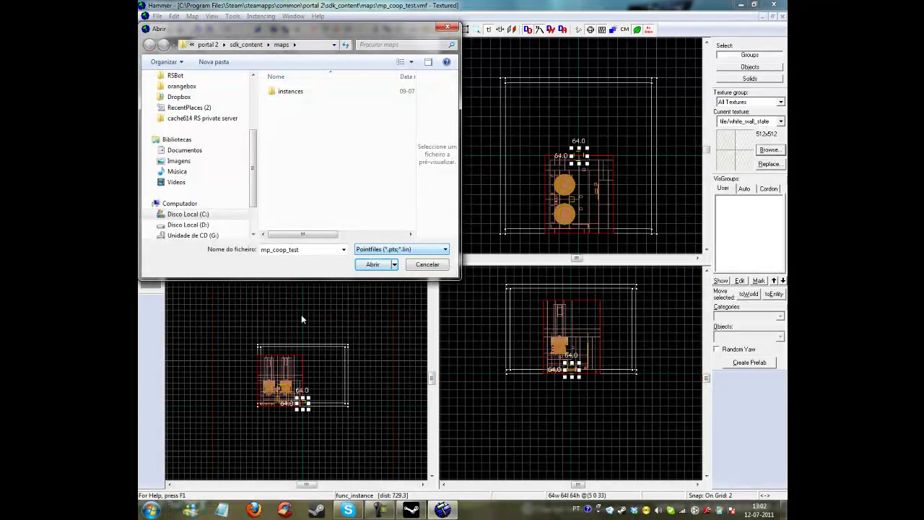
# Step: Open a file explorer window at Computer and go to Steam's steamapps folder
pyautogui.press('super')
pyautogui.click(328, 238)
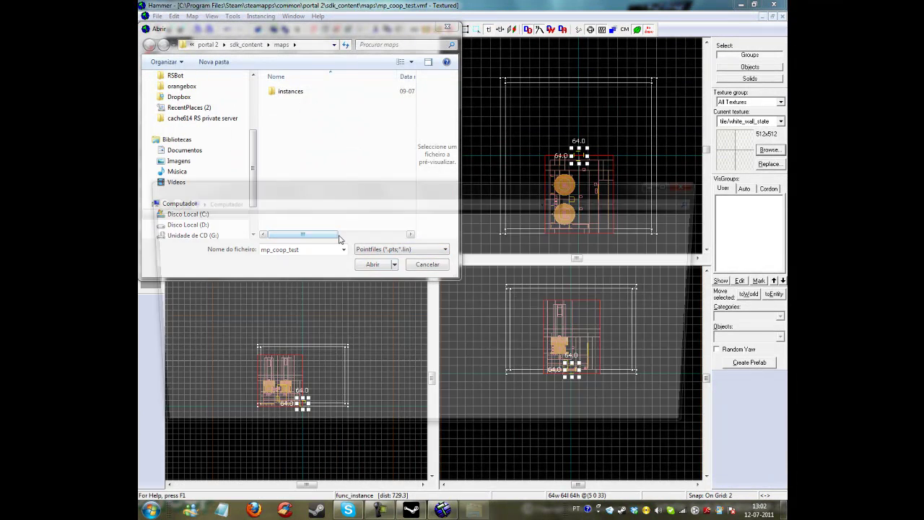
pyautogui.scroll(-2, 260, 302)
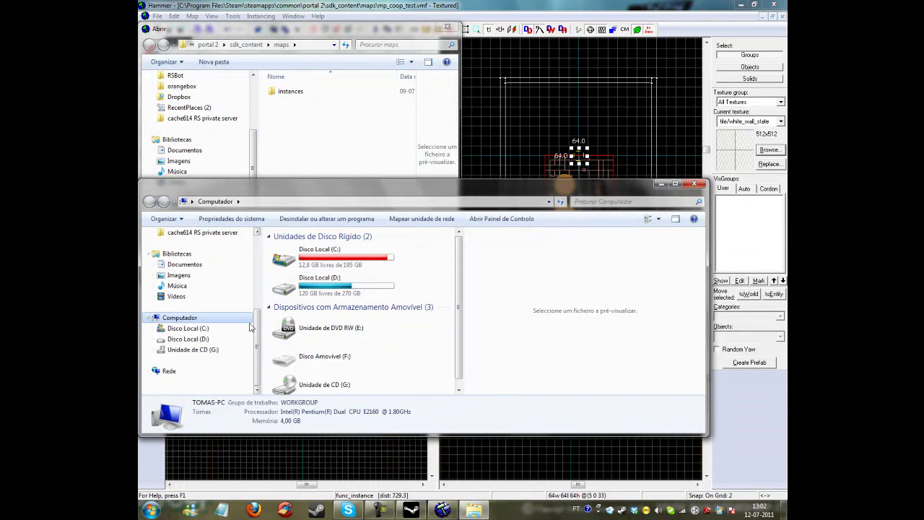
pyautogui.scroll(3, 228, 271)
pyautogui.click(225, 265)
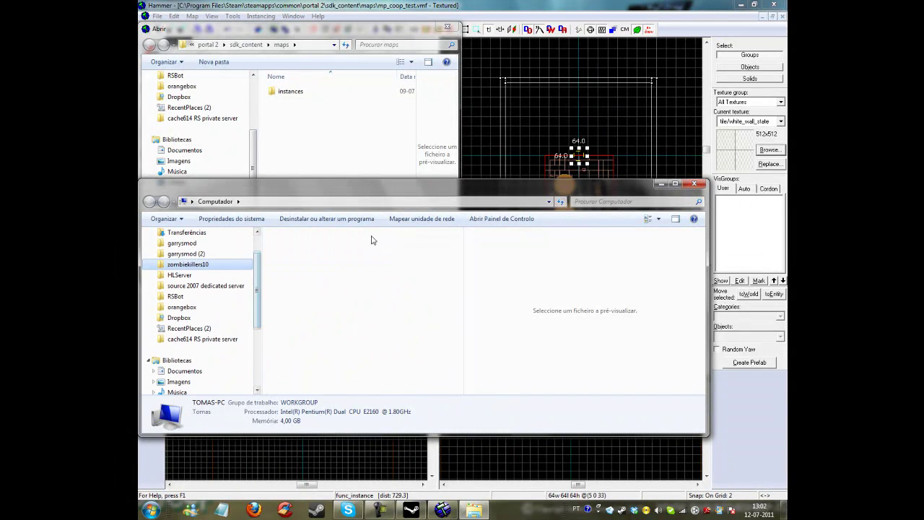
pyautogui.click(377, 202)
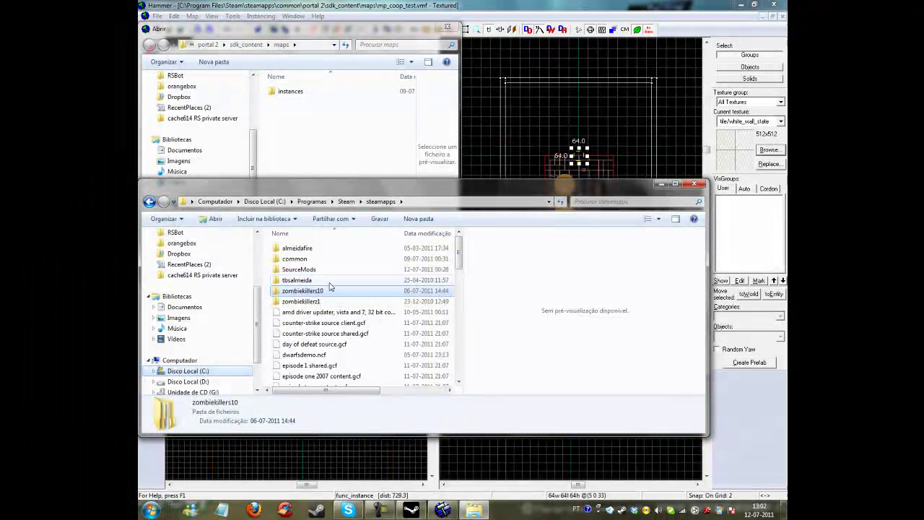
# Step: Open common\portal 2\sdk_content\maps and look through the files stored there
pyautogui.rightClick(334, 259)
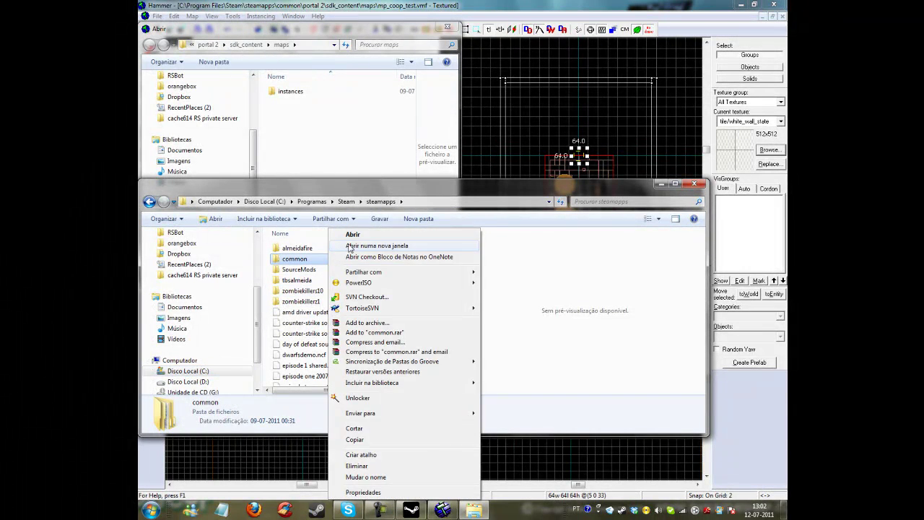
pyautogui.click(354, 234)
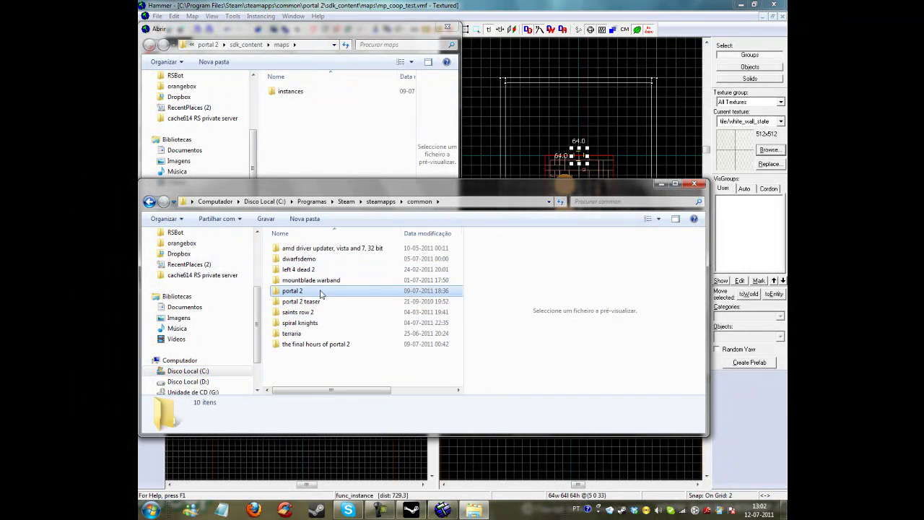
pyautogui.rightClick(320, 291)
pyautogui.click(356, 26)
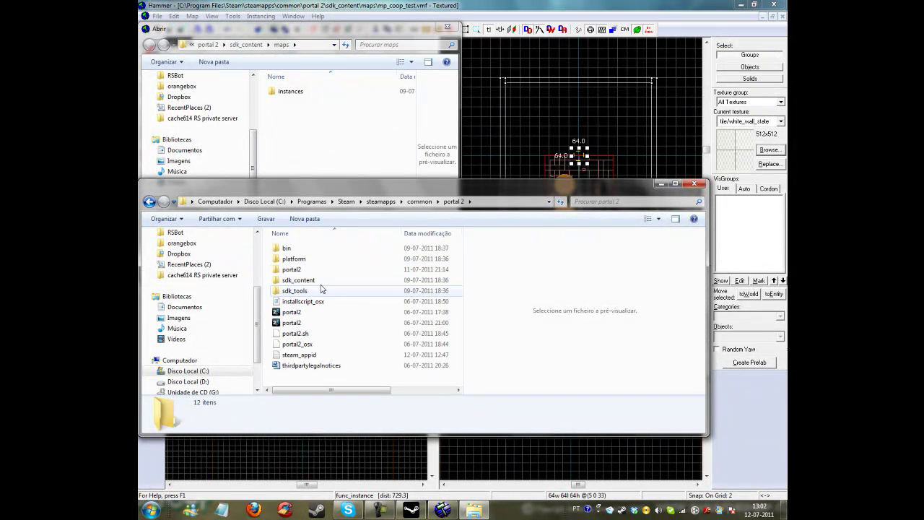
pyautogui.rightClick(321, 279)
pyautogui.click(361, 16)
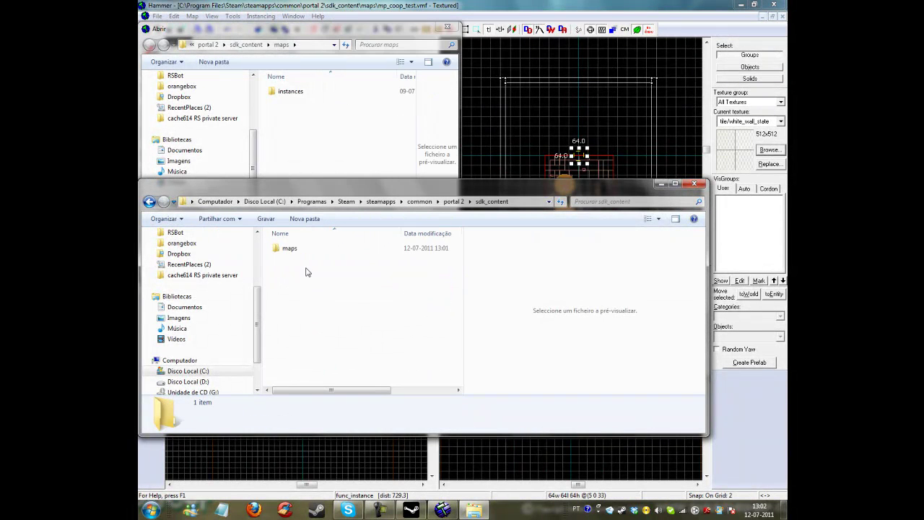
pyautogui.rightClick(306, 249)
pyautogui.click(327, 234)
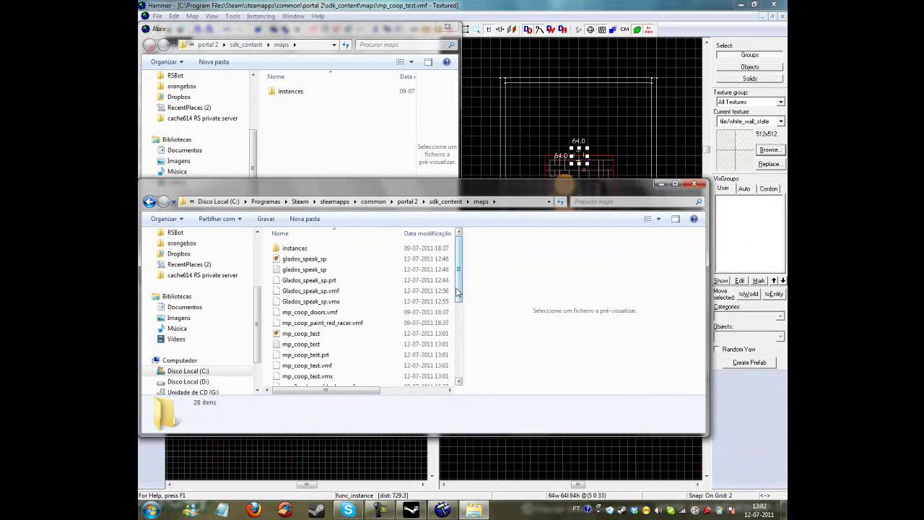
pyautogui.scroll(-5, 451, 282)
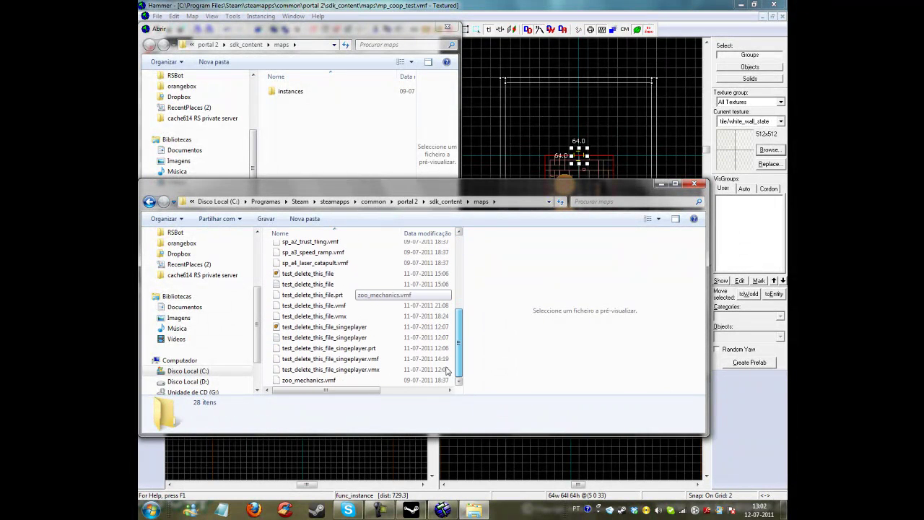
pyautogui.scroll(1, 449, 358)
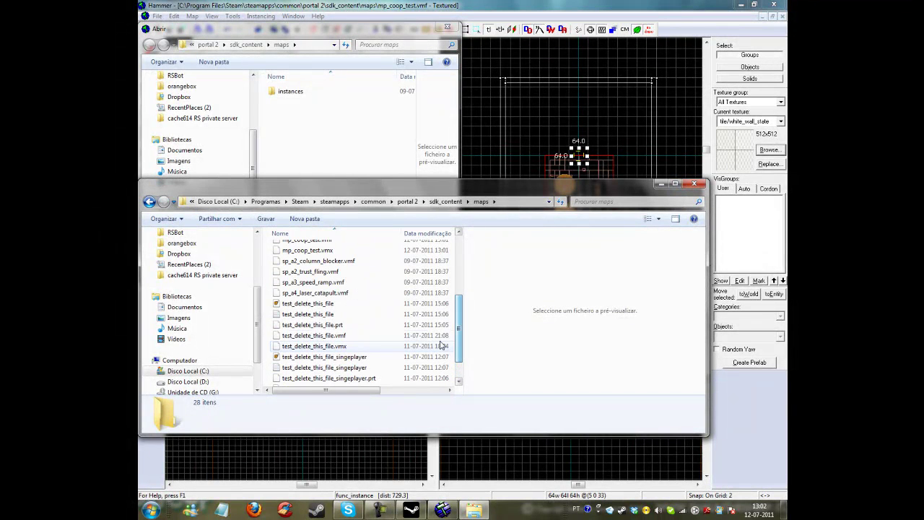
# Step: Try adding the .lin extension to the name of the test_delete_this_file text document
pyautogui.click(395, 316)
pyautogui.rightClick(395, 315)
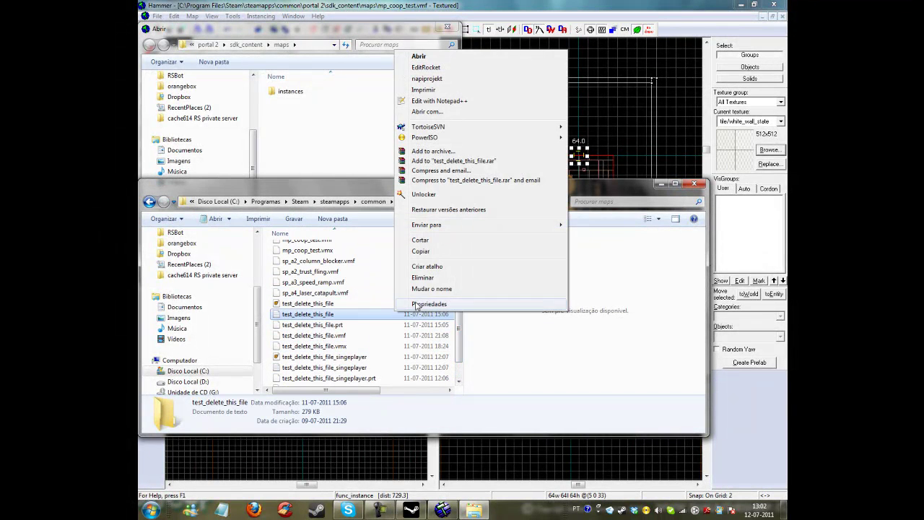
pyautogui.click(427, 289)
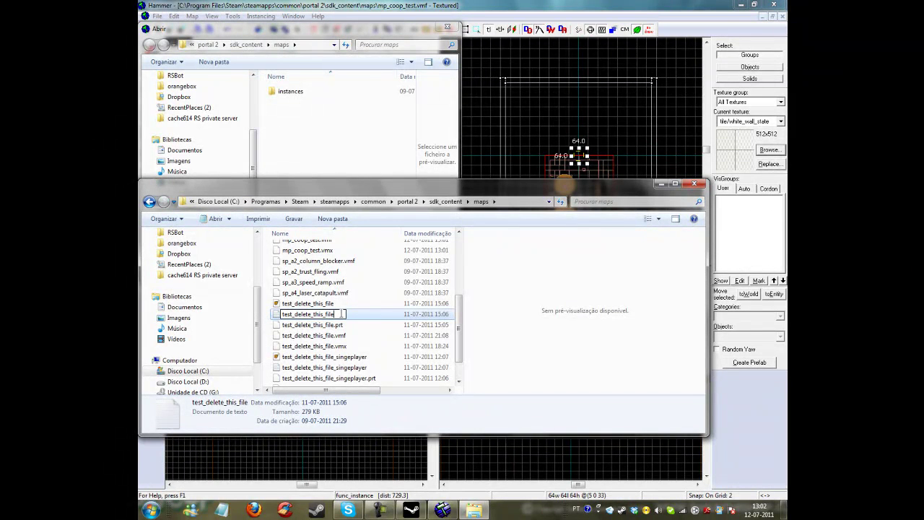
pyautogui.write('.lin')
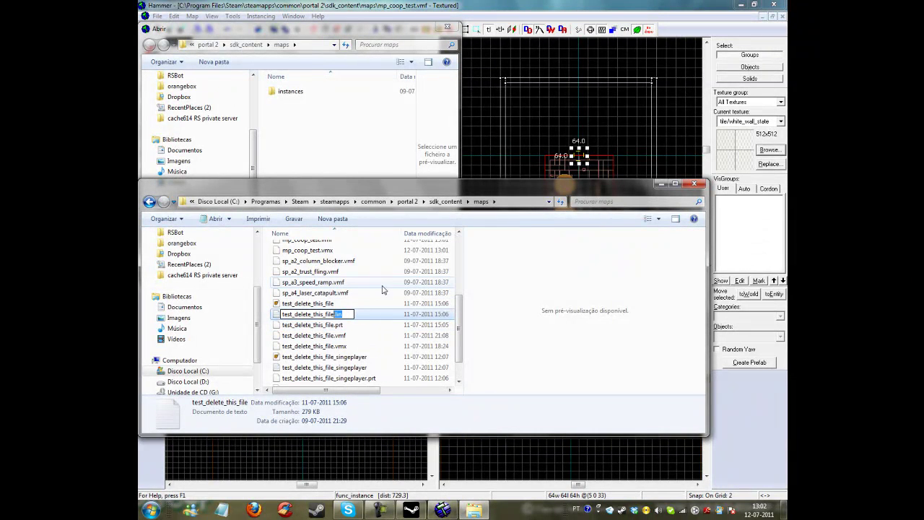
pyautogui.press('BackSpace')
pyautogui.press('Return')
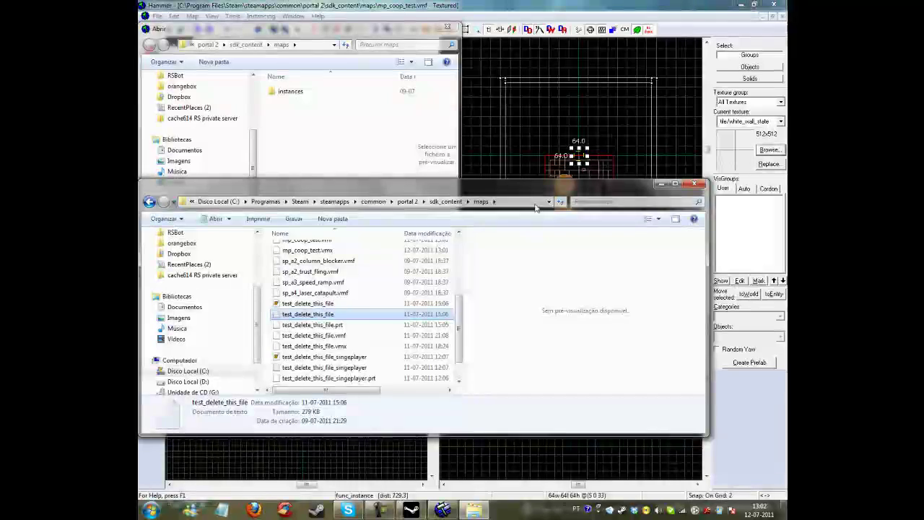
# Step: Close the maps folder window and check the pointfile dialog in Hammer once more before dismissing it
pyautogui.click(694, 184)
pyautogui.click(447, 29)
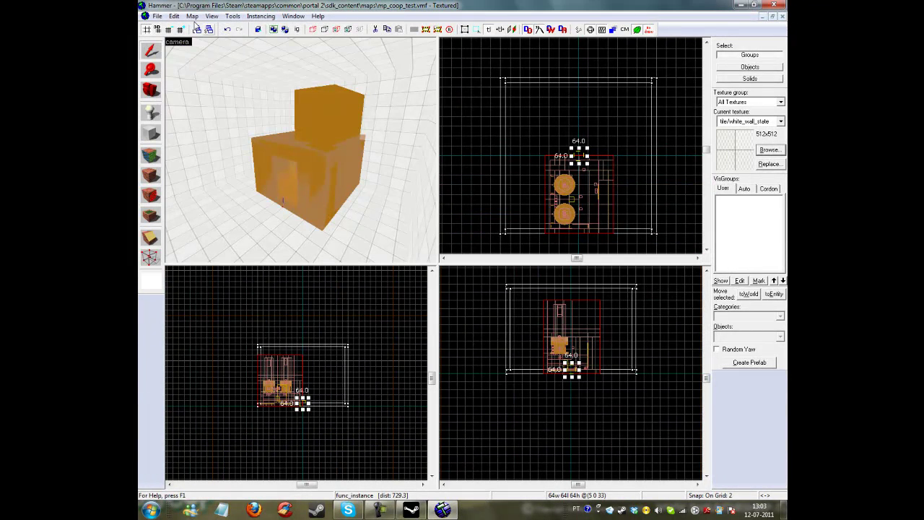
pyautogui.click(192, 16)
pyautogui.click(224, 136)
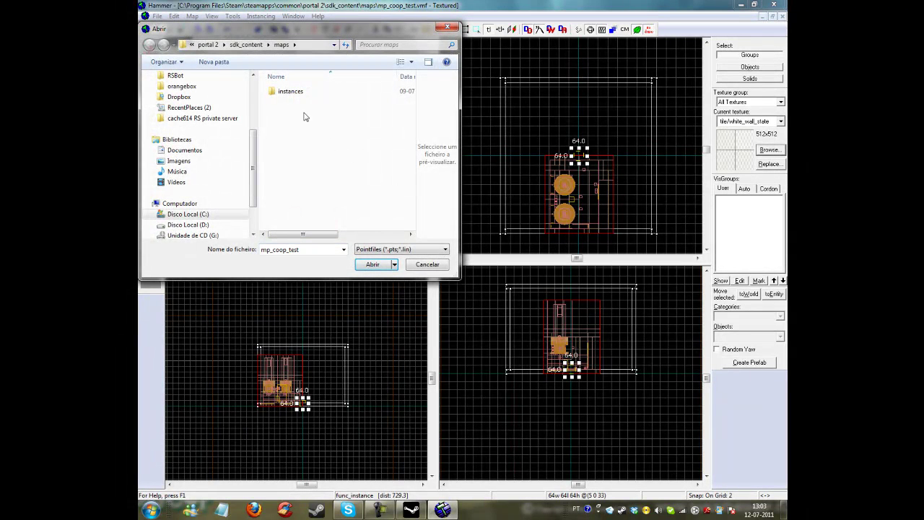
pyautogui.click(447, 29)
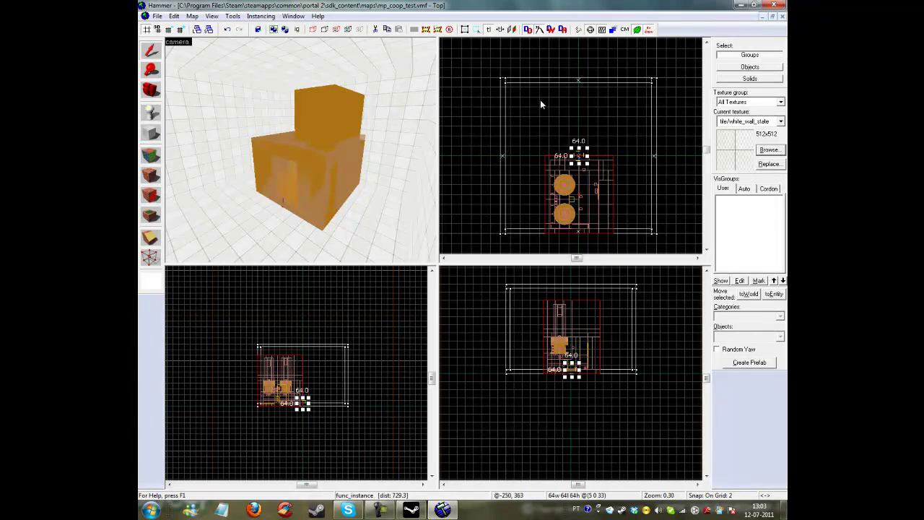
# Step: Draw a block outline enclosing the whole room, about 1792 wide, 1600 long and 767 units high
pyautogui.press('z')
pyautogui.press('s')
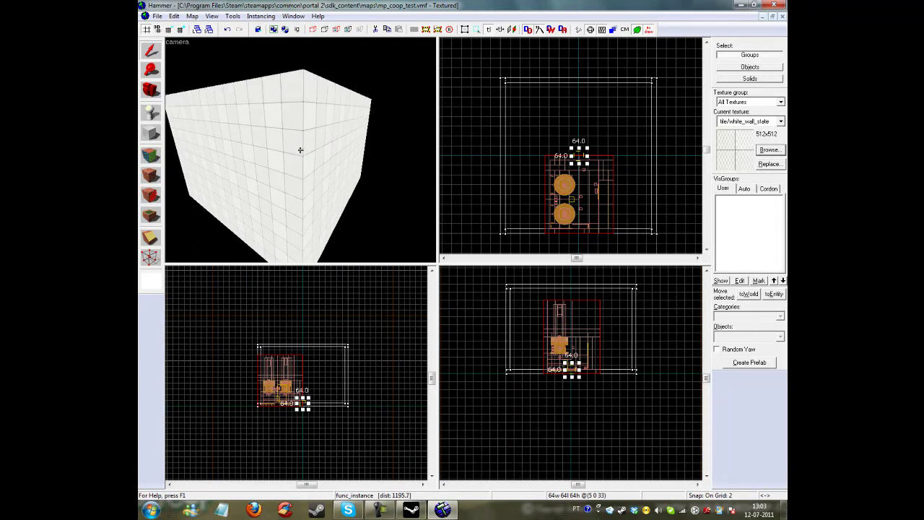
pyautogui.press('z')
pyautogui.scroll(-5, 610, 161)
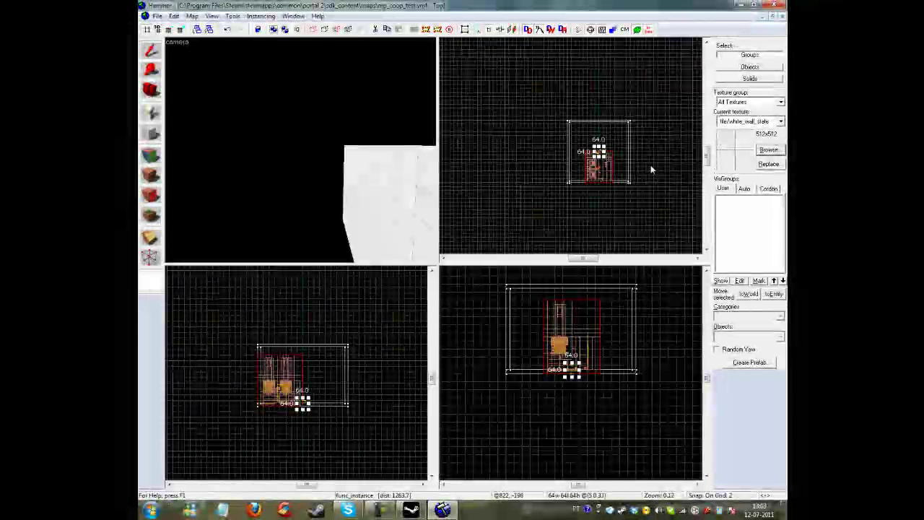
pyautogui.click(152, 134)
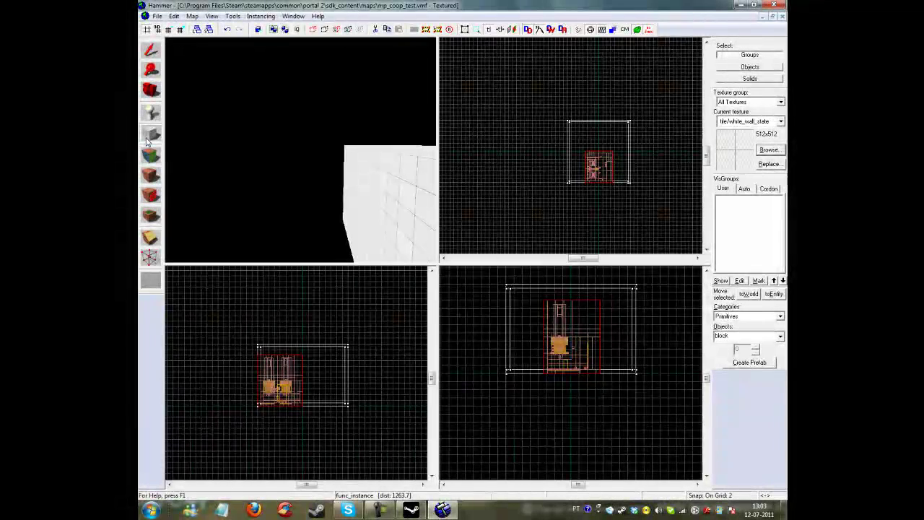
pyautogui.scroll(1, 570, 105)
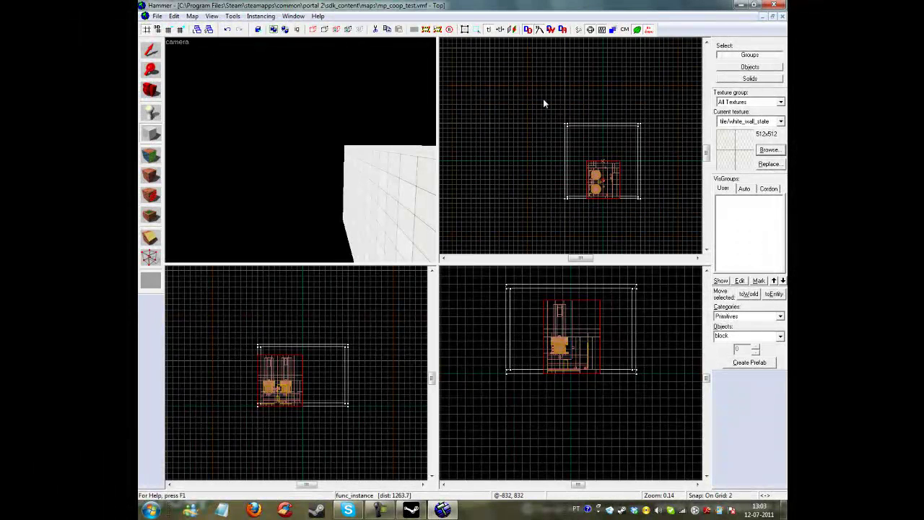
pyautogui.moveTo(542, 99); pyautogui.dragTo(675, 216)
pyautogui.press('z')
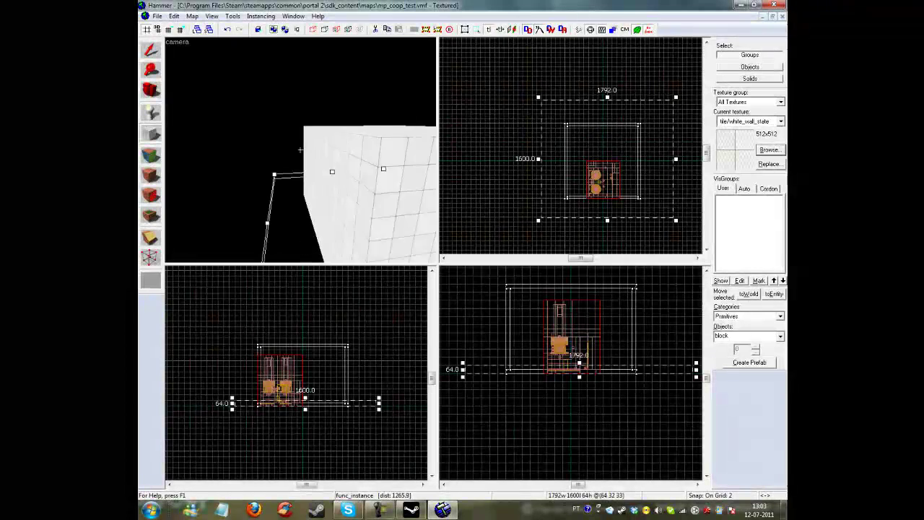
pyautogui.press('z')
pyautogui.moveTo(582, 351); pyautogui.dragTo(581, 267)
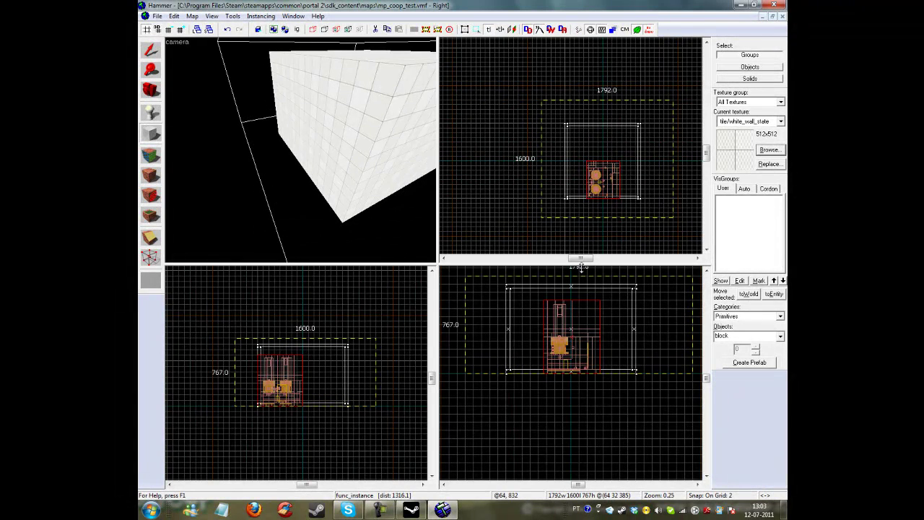
# Step: Extend the block outline's underside below the room's floor, making the outline 832 units high
pyautogui.press('z')
pyautogui.press('s')
pyautogui.press('a')
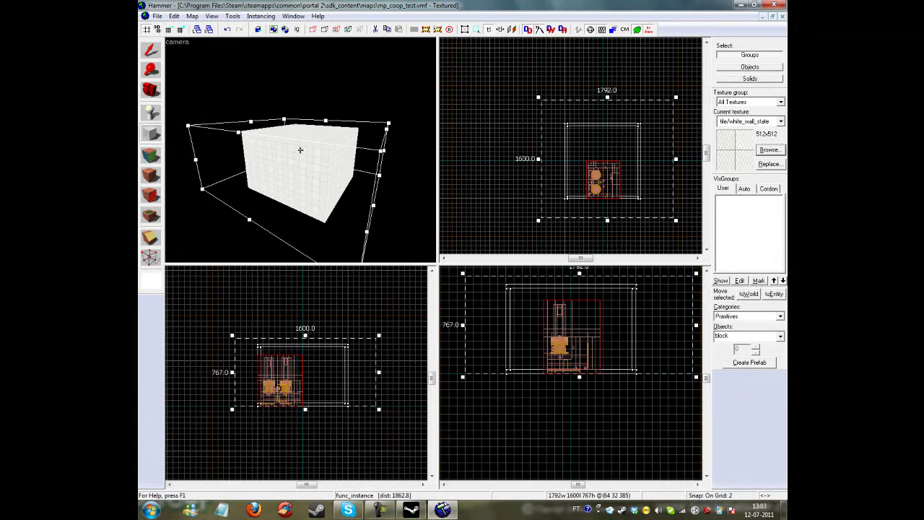
pyautogui.press('w')
pyautogui.press('a')
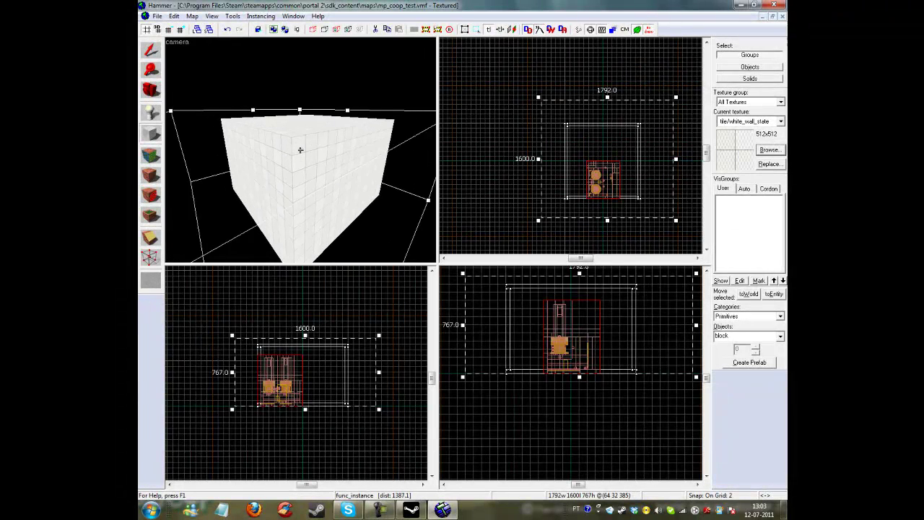
pyautogui.press('d')
pyautogui.press('s')
pyautogui.press('z')
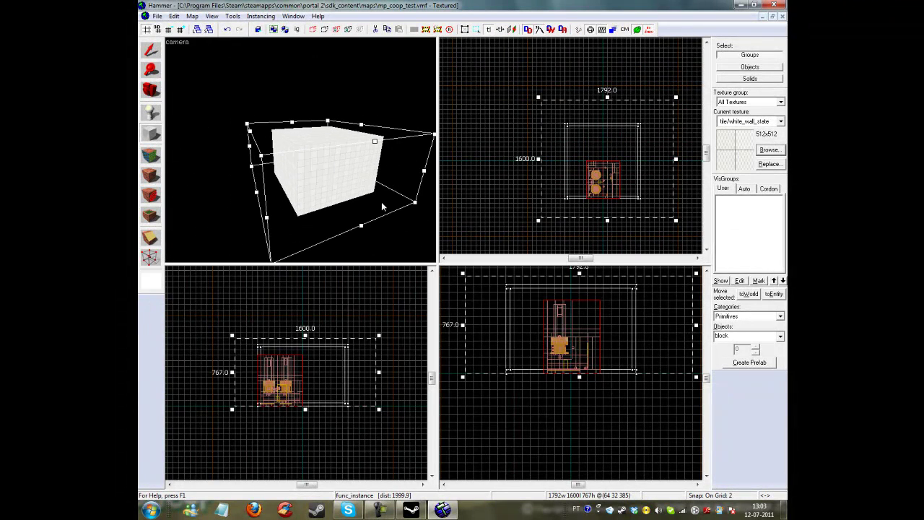
pyautogui.scroll(-1, 604, 351)
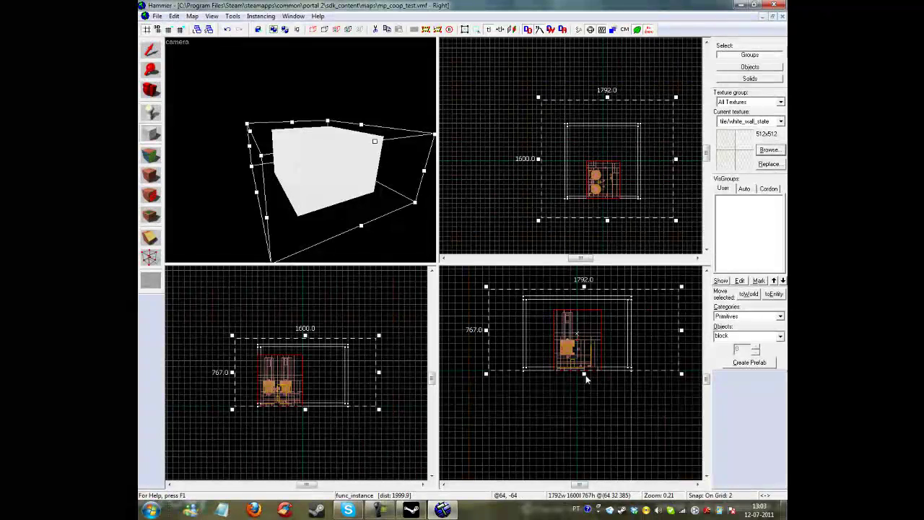
pyautogui.moveTo(584, 377); pyautogui.dragTo(584, 379)
# Step: Filter the textures by skybox and choose tools/toolsskybox as the current texture
pyautogui.press('z')
pyautogui.press('w')
pyautogui.press('a')
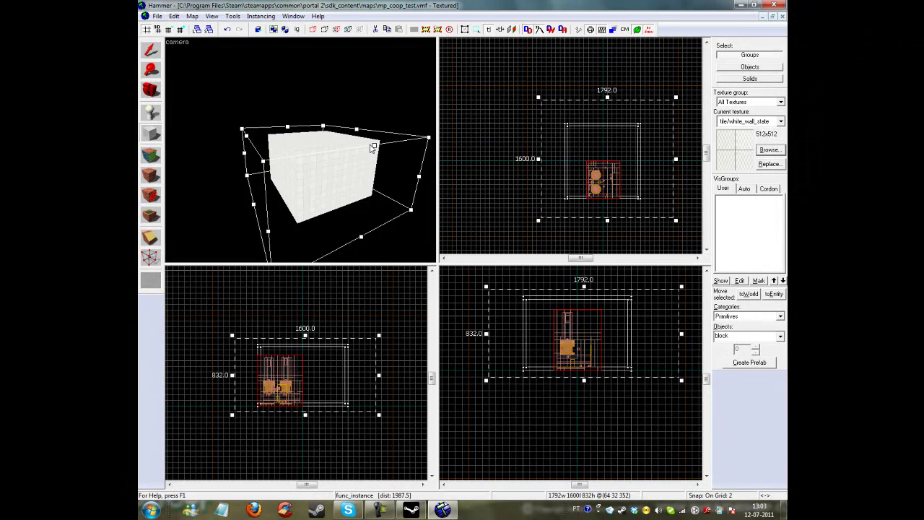
pyautogui.press('w')
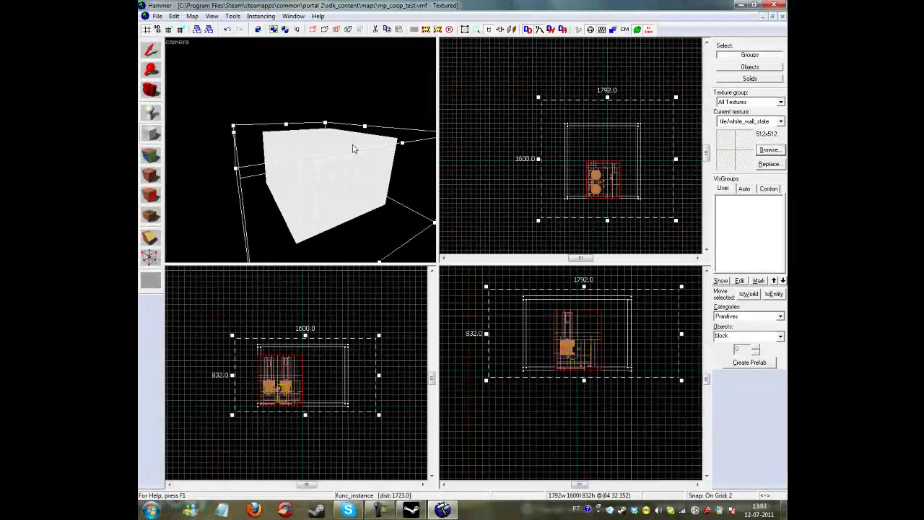
pyautogui.press('z')
pyautogui.press('w')
pyautogui.press('a')
pyautogui.press('z')
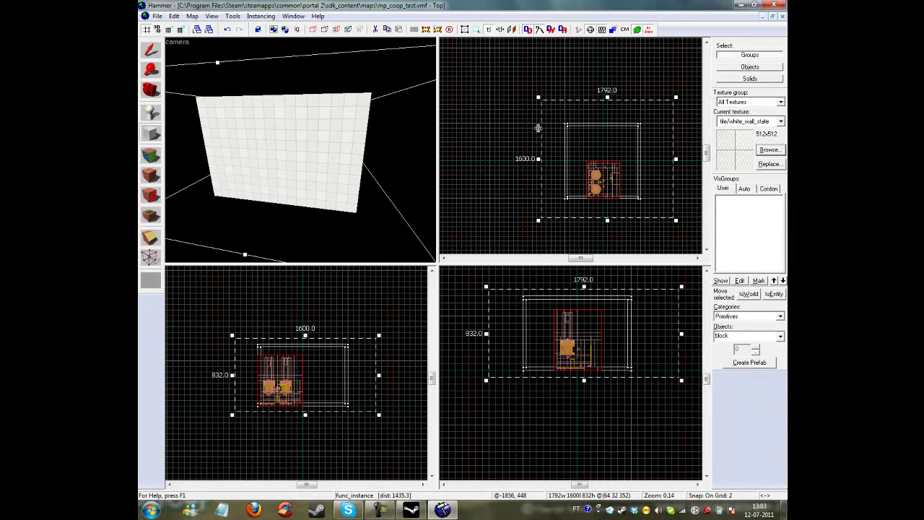
pyautogui.click(769, 148)
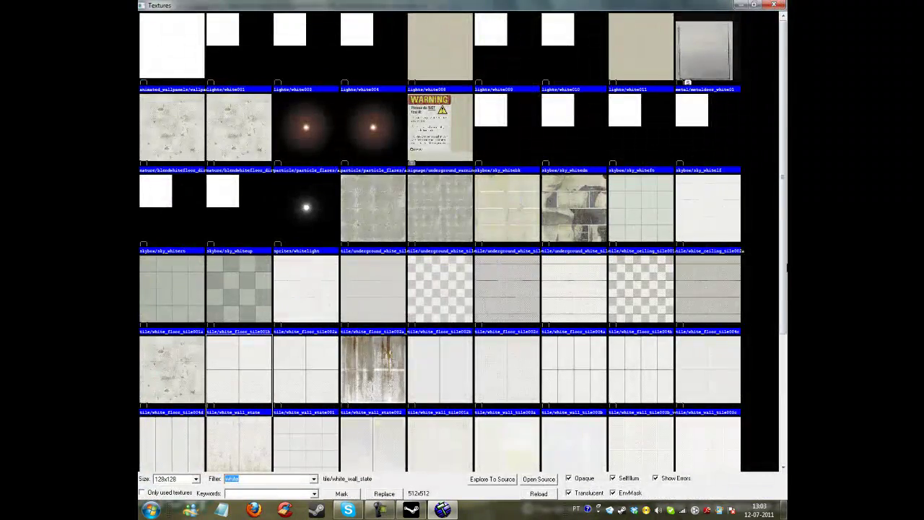
pyautogui.scroll(-3, 240, 409)
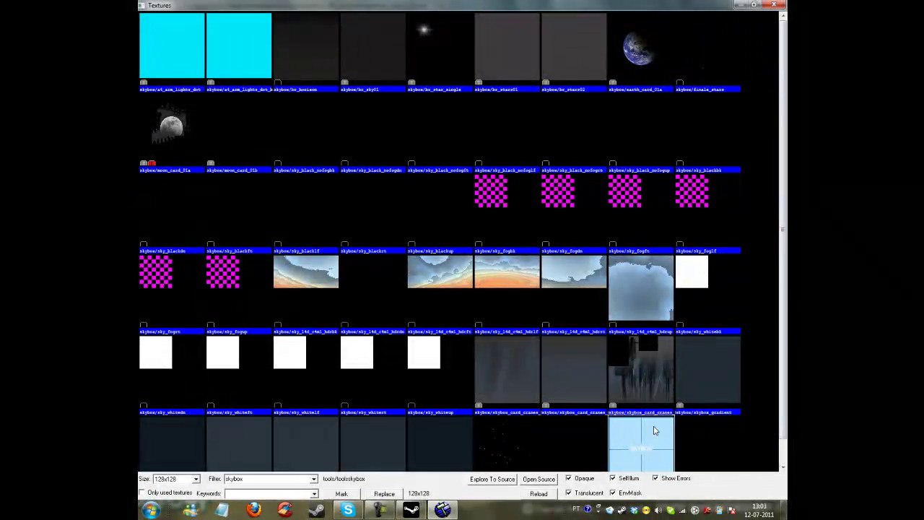
pyautogui.doubleClick(654, 431)
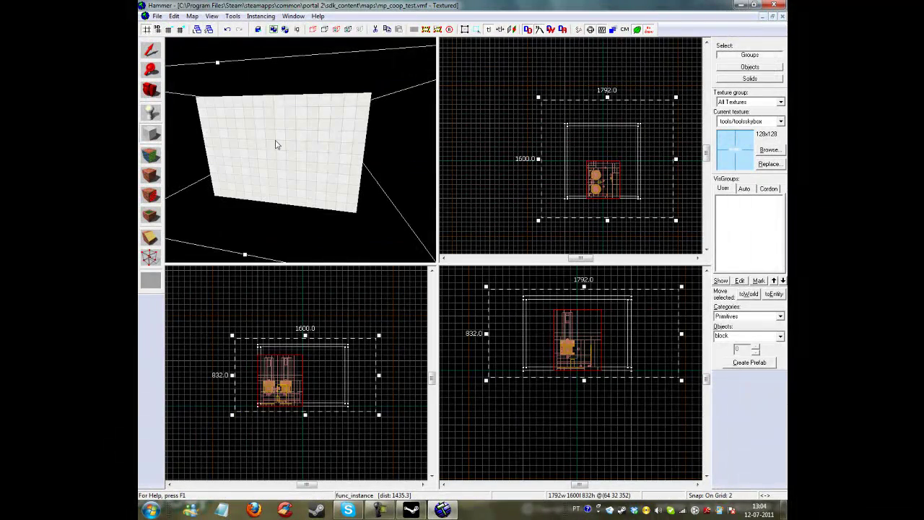
# Step: Create the solid tools/toolsskybox block from the outline around the room
pyautogui.press('Return')
pyautogui.press('z')
pyautogui.press('w')
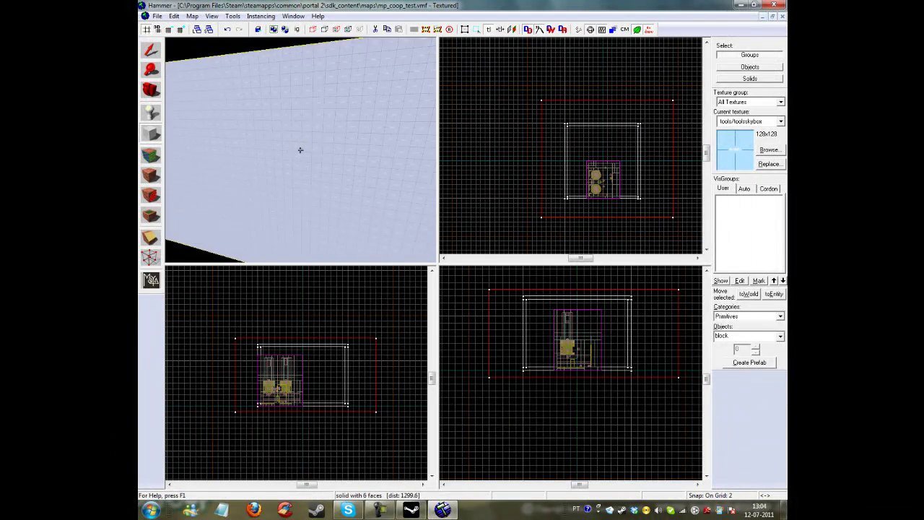
# Step: Hollow the selected tools/toolsskybox block into a shell with 32-unit-thick walls
pyautogui.press('z')
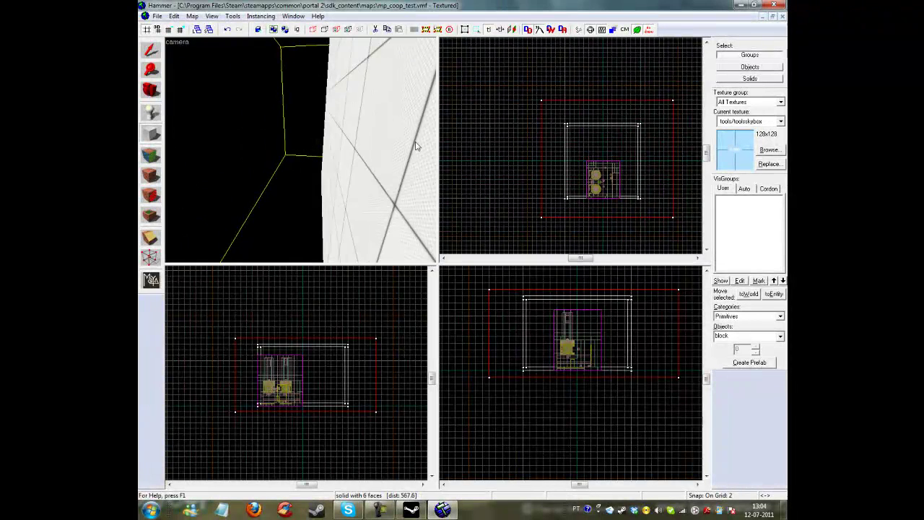
pyautogui.click(150, 49)
pyautogui.rightClick(573, 159)
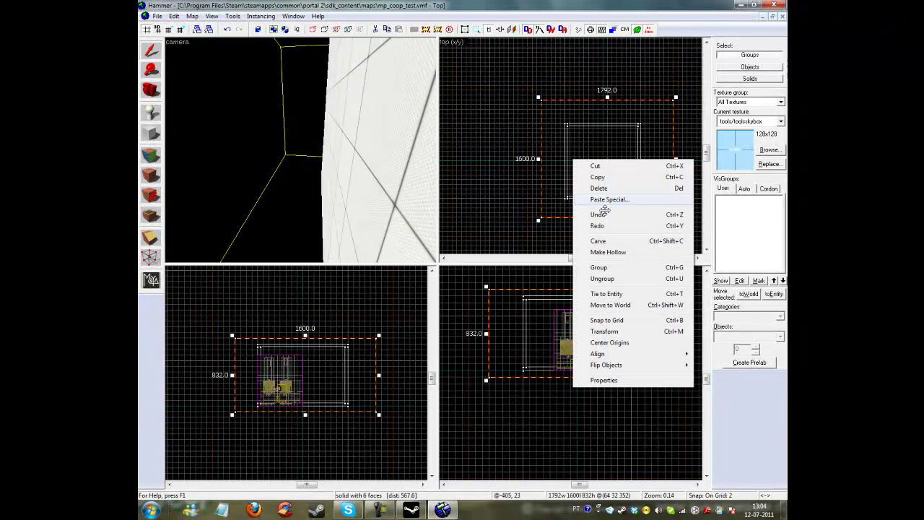
pyautogui.click(618, 252)
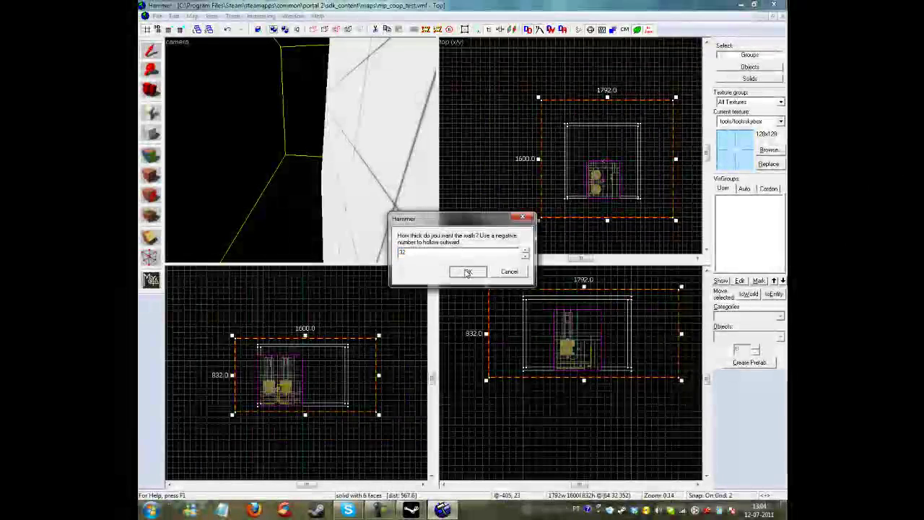
pyautogui.click(470, 270)
# Step: Inspect the hollowed skybox shell around the room from inside and outside in the 3D view
pyautogui.click(301, 149)
pyautogui.press('w')
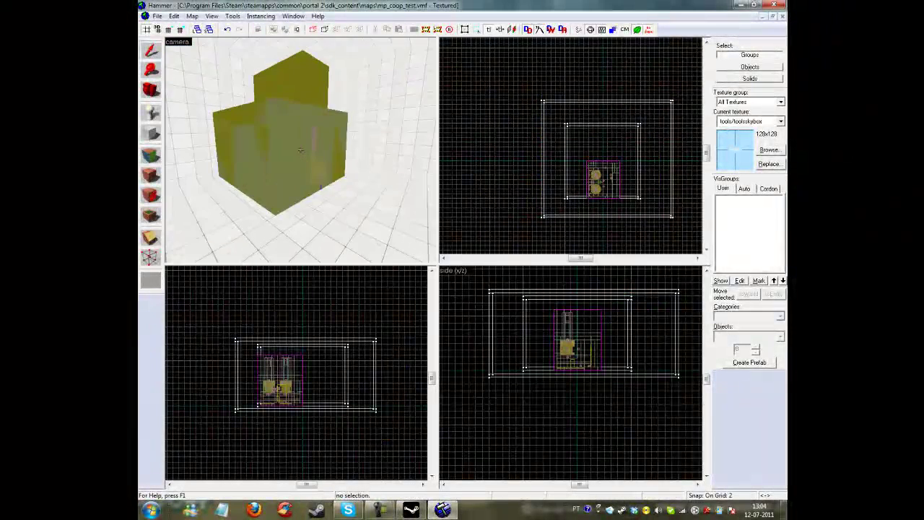
pyautogui.press('s')
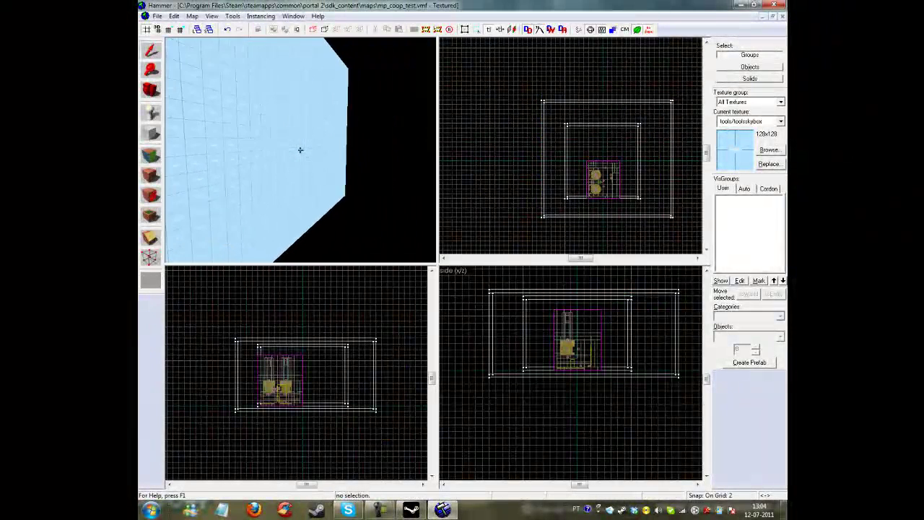
pyautogui.press('w')
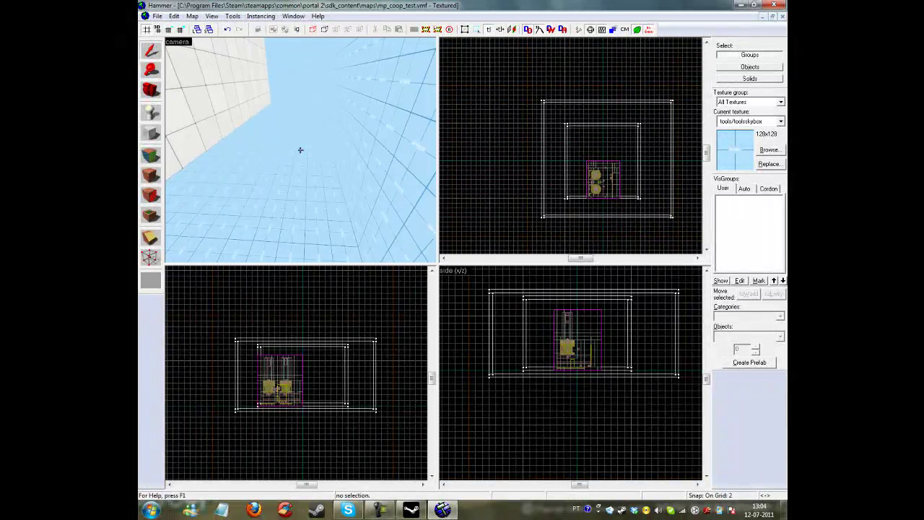
pyautogui.press('w')
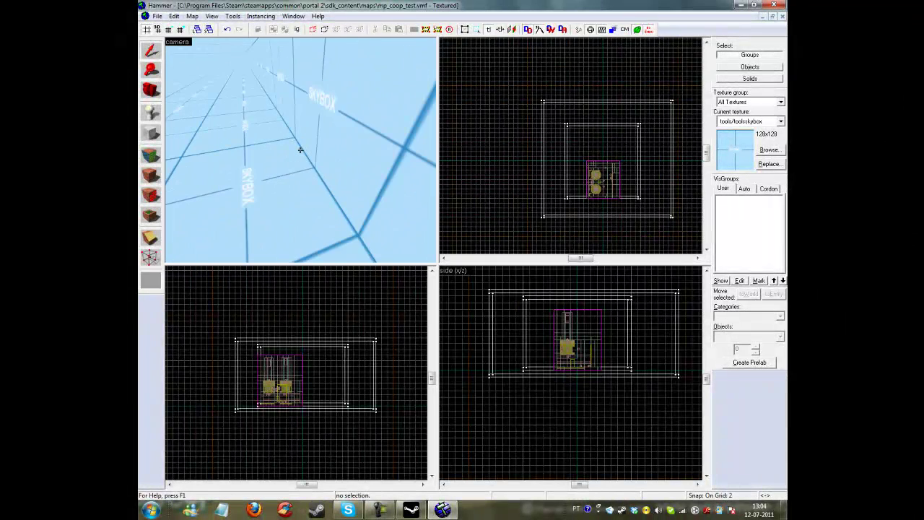
pyautogui.press('w')
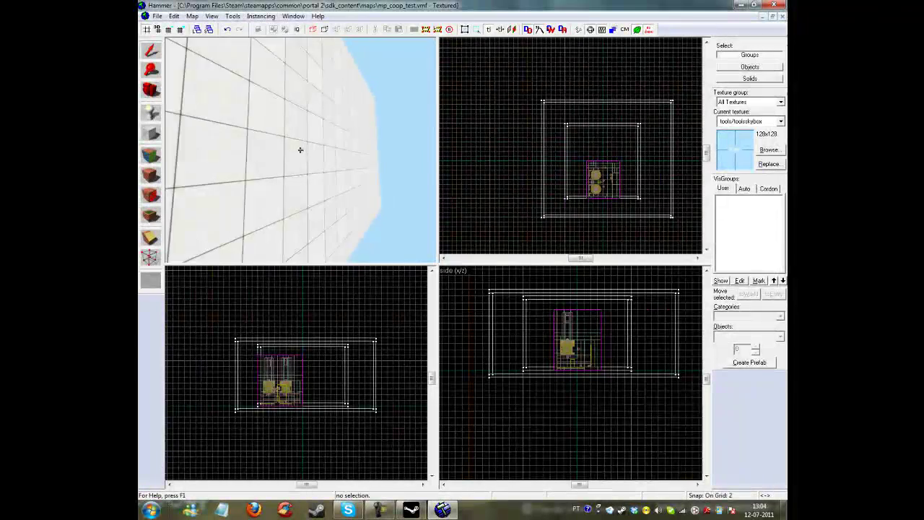
pyautogui.press('w')
pyautogui.press('z')
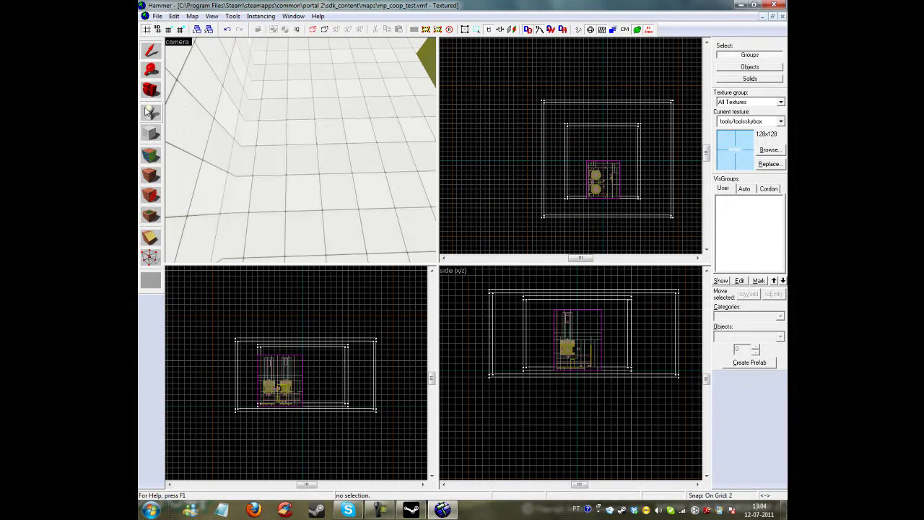
# Step: Place an info_player_start entity on the open floor inside the white-tiled room
pyautogui.click(150, 111)
pyautogui.click(300, 149)
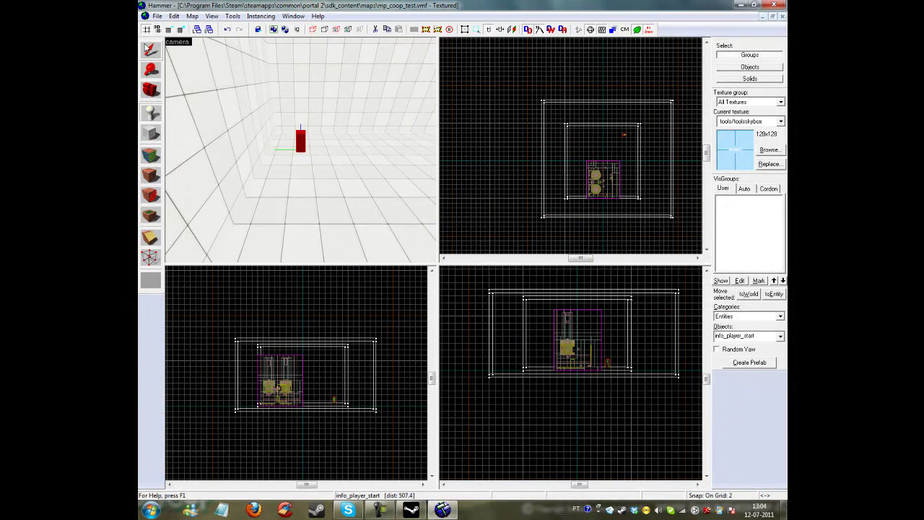
pyautogui.click(149, 48)
# Step: Change the new floor entity's class to npc_portal_turret_floor and apply it
pyautogui.hotkey('alt', 'Return')
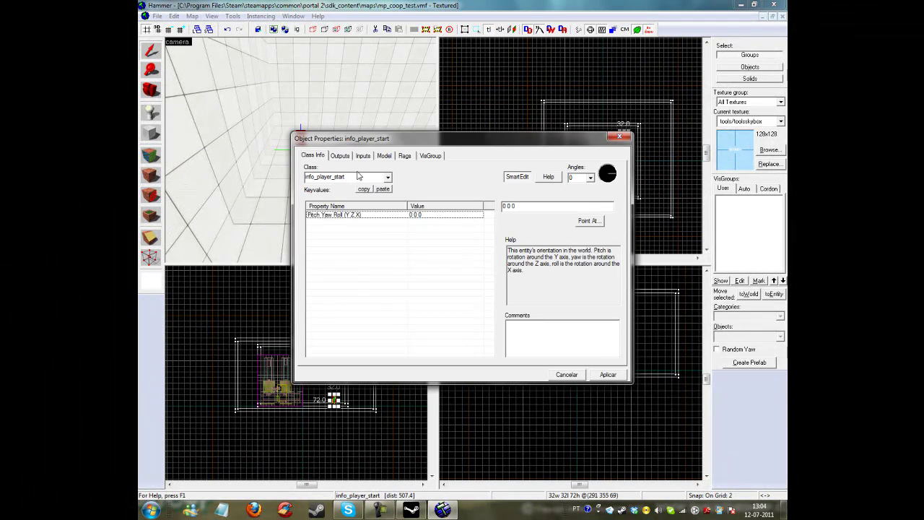
pyautogui.write('trur')
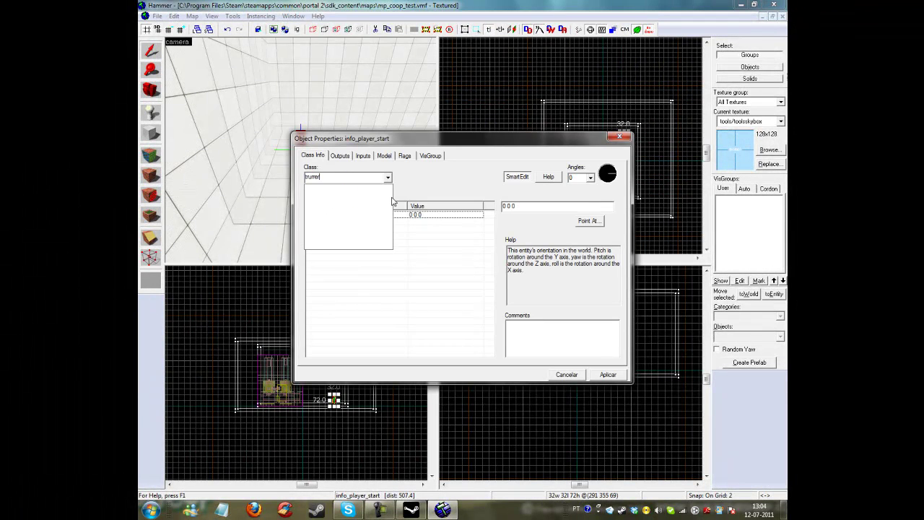
pyautogui.press('BackSpace')
pyautogui.press('BackSpace')
pyautogui.press('BackSpace')
pyautogui.press('BackSpace')
pyautogui.press('BackSpace')
pyautogui.press('BackSpace')
pyautogui.press('BackSpace')
pyautogui.write('turr')
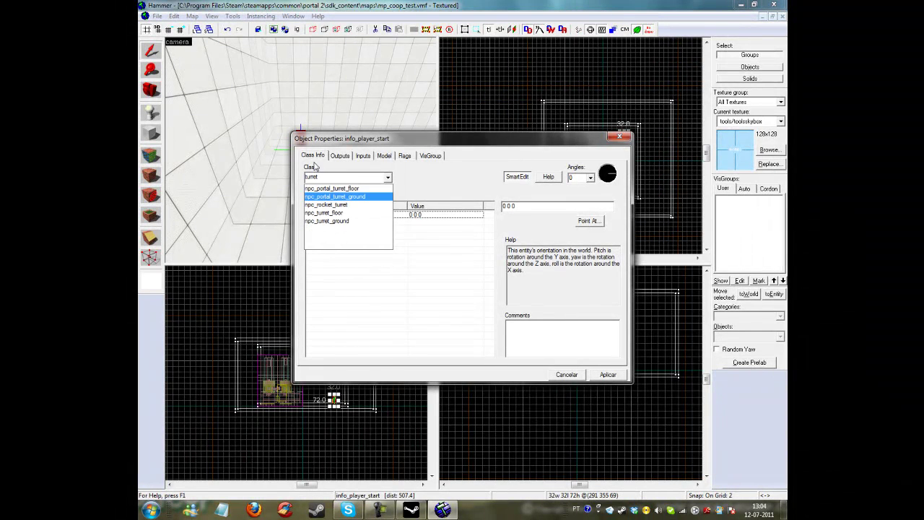
pyautogui.click(366, 190)
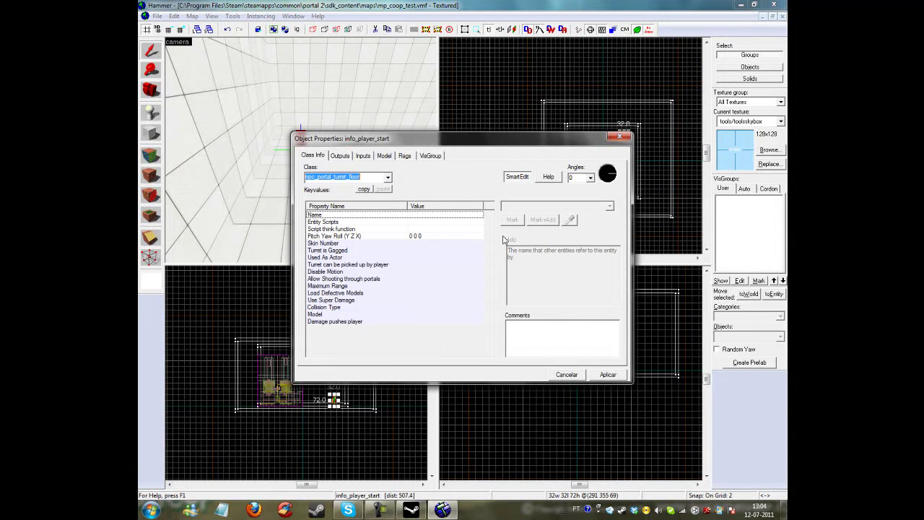
pyautogui.click(608, 372)
# Step: Rotate the turret to a yaw of 173 degrees, apply the angle and close its properties
pyautogui.moveTo(343, 142); pyautogui.dragTo(463, 140)
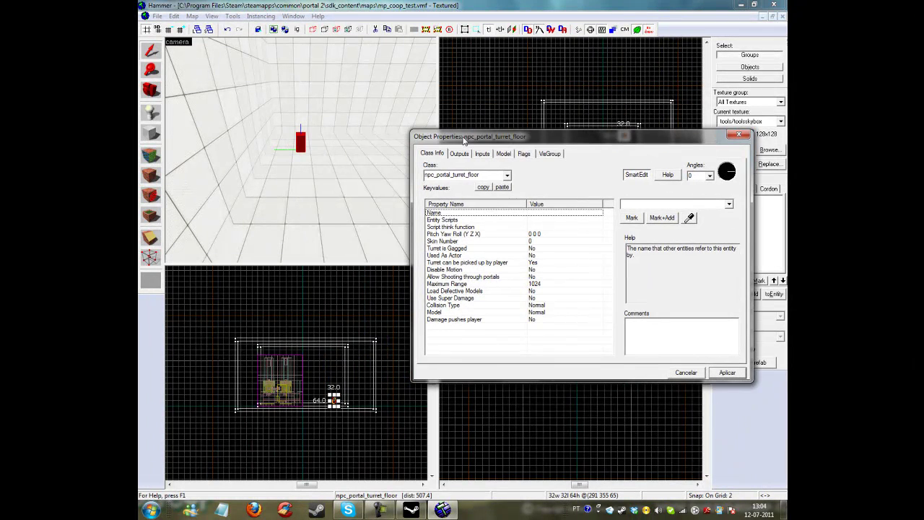
pyautogui.press('z')
pyautogui.press('w')
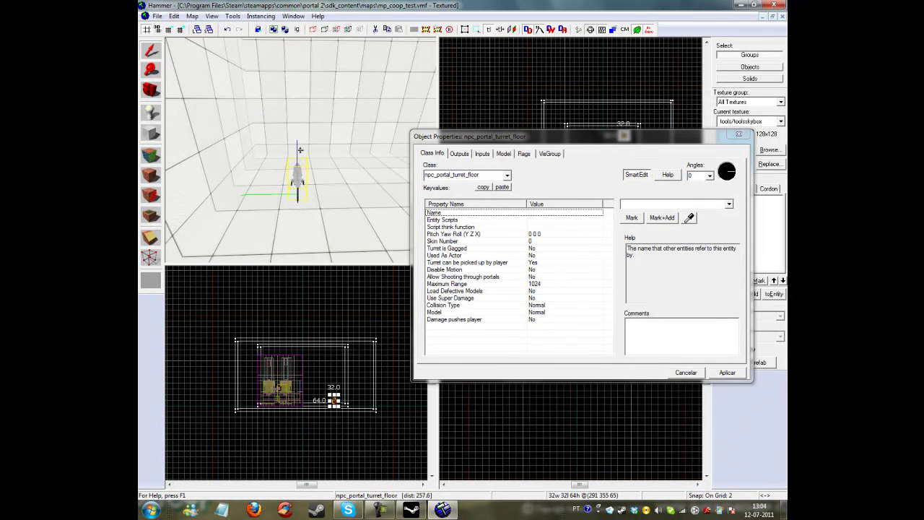
pyautogui.press('z')
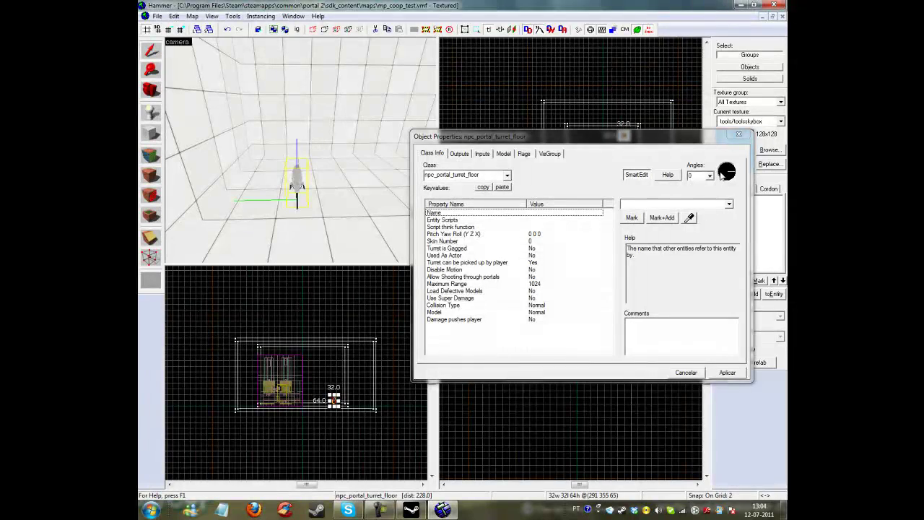
pyautogui.click(722, 173)
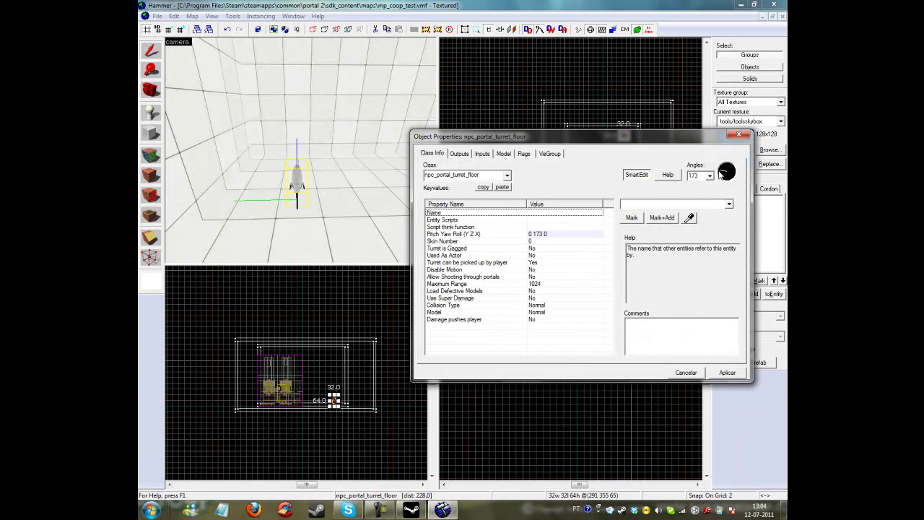
pyautogui.click(728, 372)
pyautogui.click(738, 135)
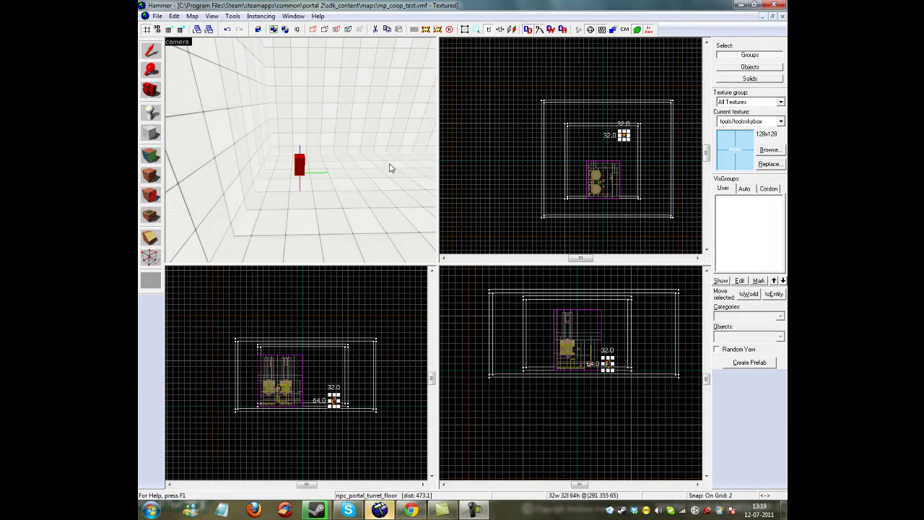
# Step: Place another info_player_start entity on the floor in front of the co-op spawn instance and select it
pyautogui.press('z')
pyautogui.press('w')
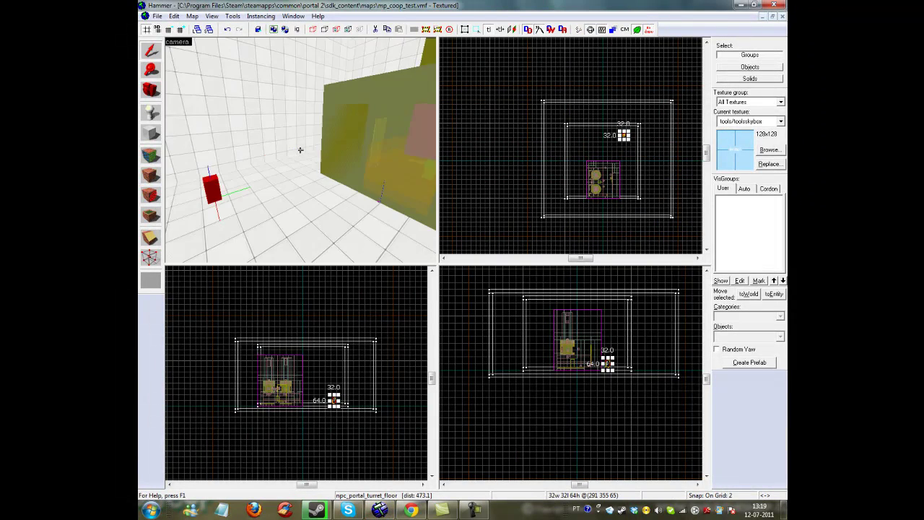
pyautogui.press('z')
pyautogui.click(149, 115)
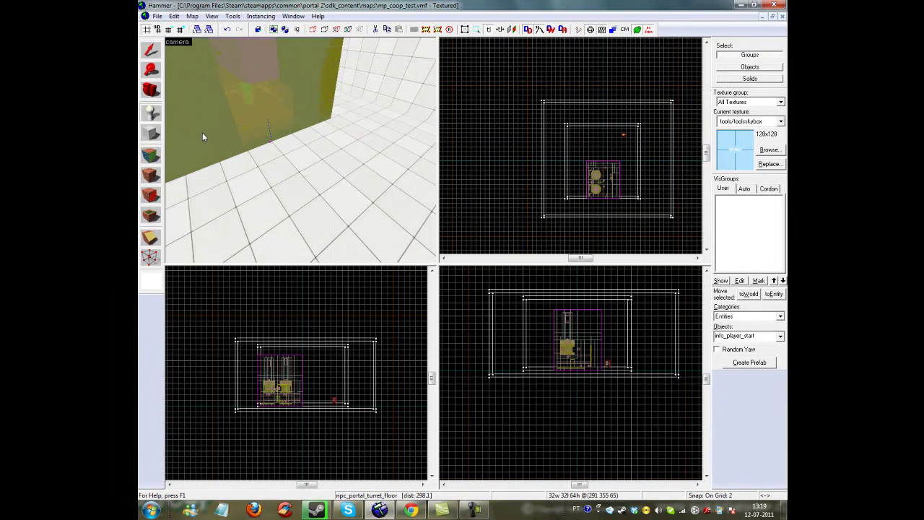
pyautogui.click(283, 160)
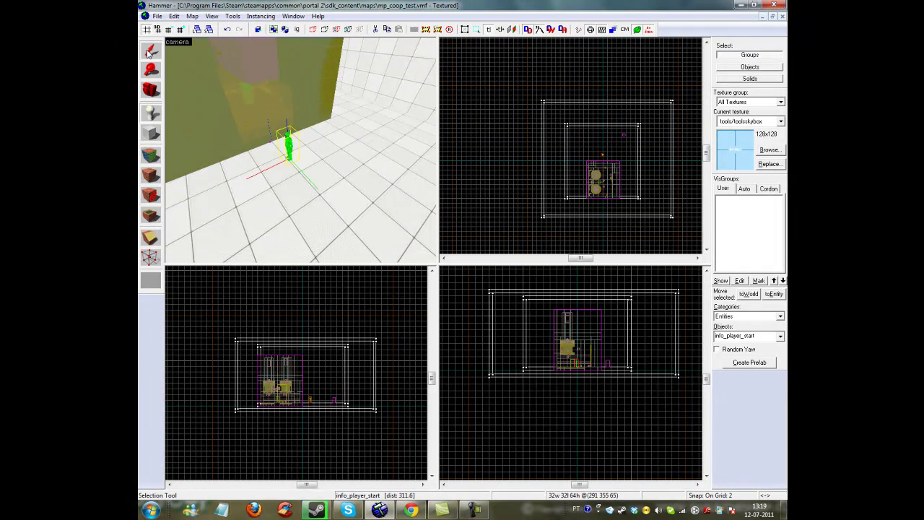
pyautogui.click(147, 53)
pyautogui.click(283, 147)
# Step: Change the class of the entity in front of the spawn instance to light and apply it
pyautogui.doubleClick(287, 148)
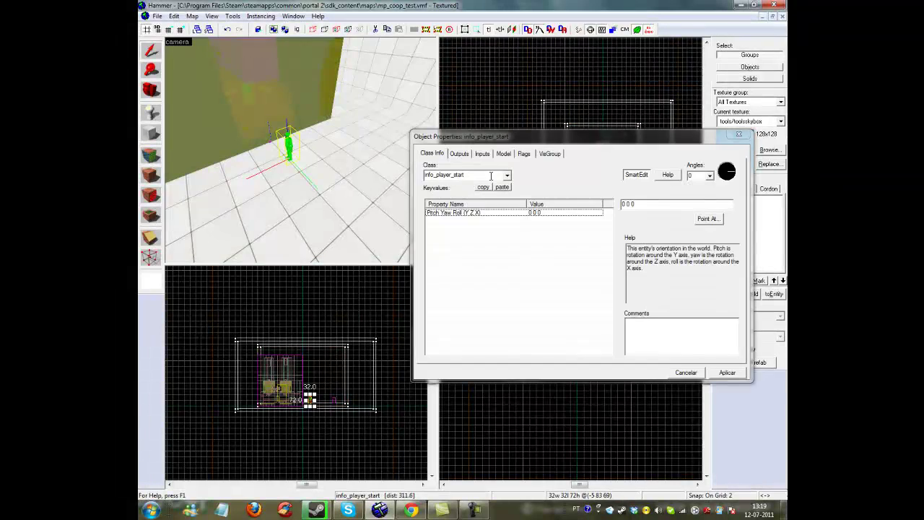
pyautogui.click(151, 117)
pyautogui.click(468, 175)
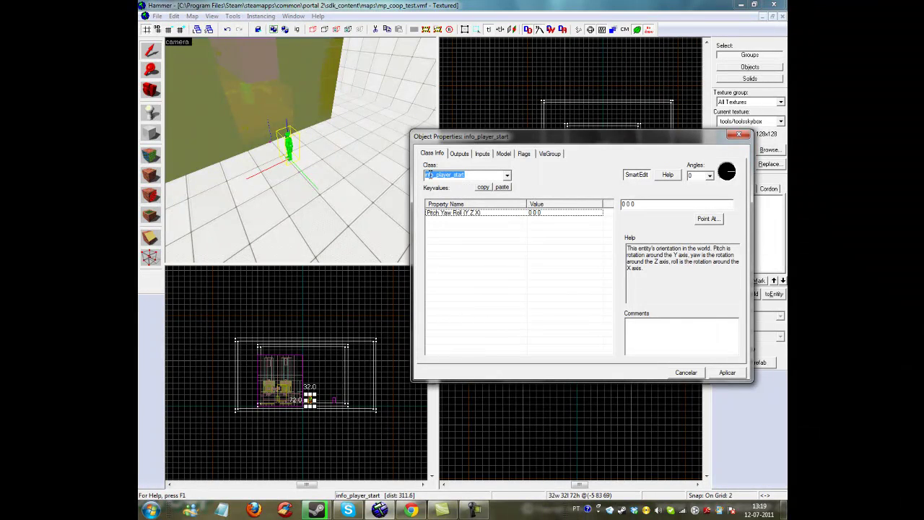
pyautogui.write('light')
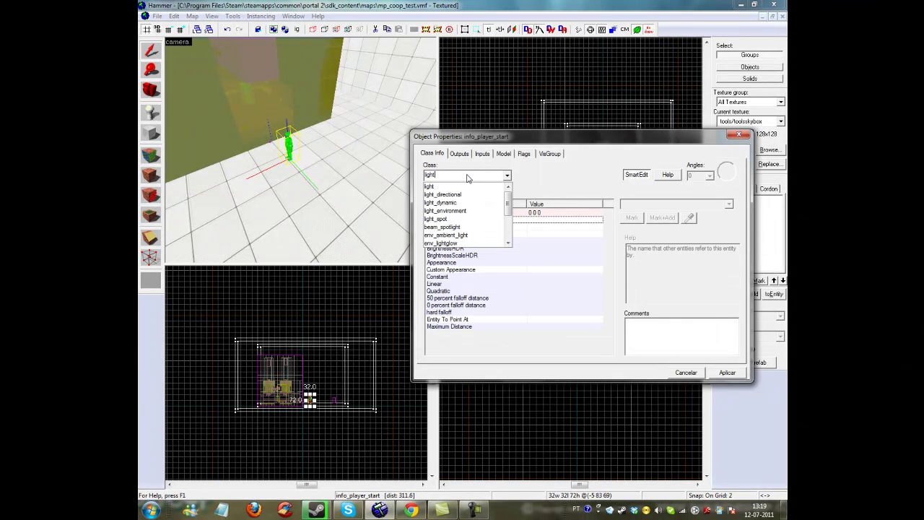
pyautogui.click(483, 189)
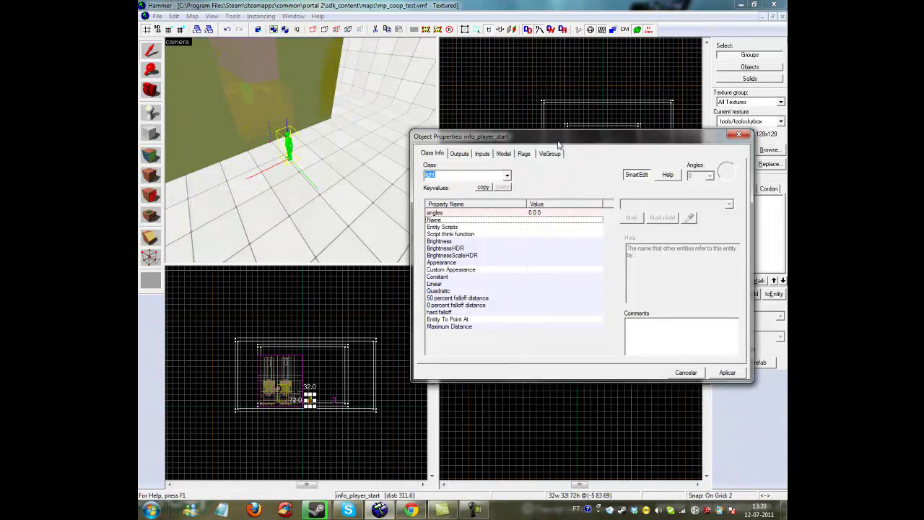
pyautogui.moveTo(564, 141); pyautogui.dragTo(457, 138)
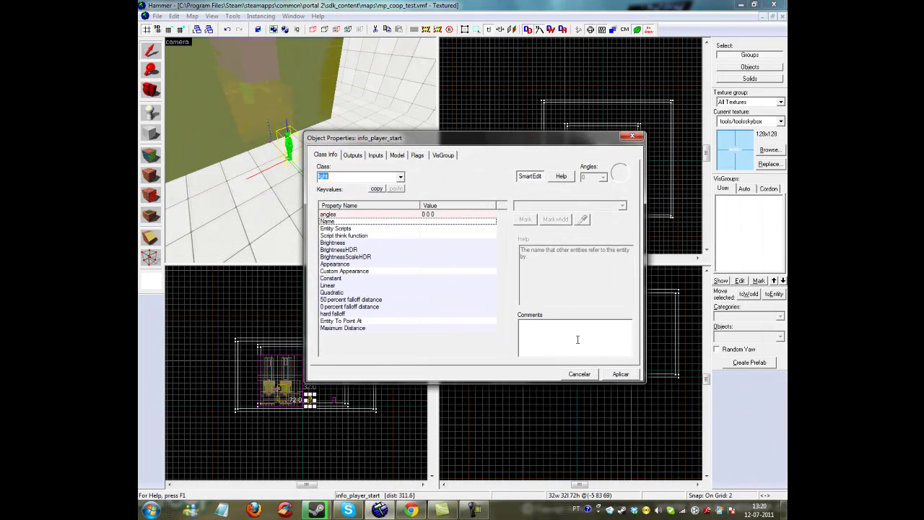
pyautogui.click(620, 374)
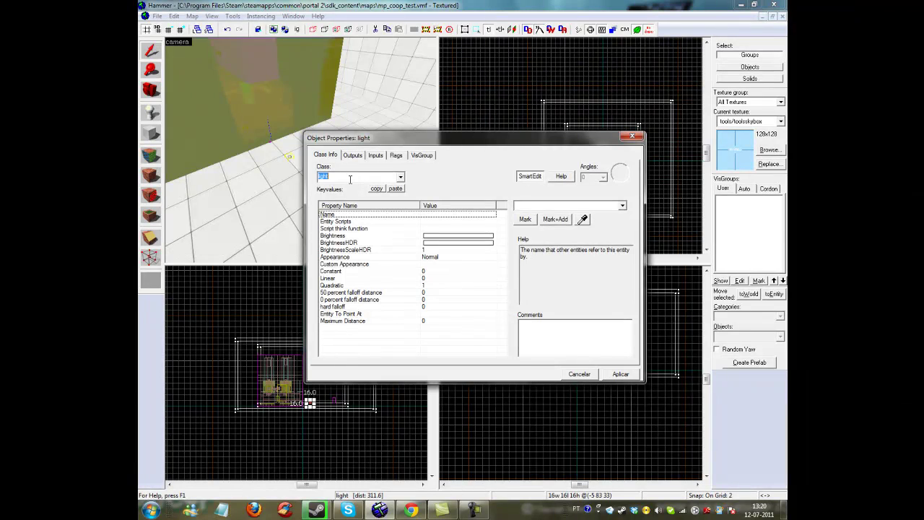
# Step: Edit the light's Maximum Distance, trying values such as 50 and 100, and close its properties
pyautogui.click(446, 321)
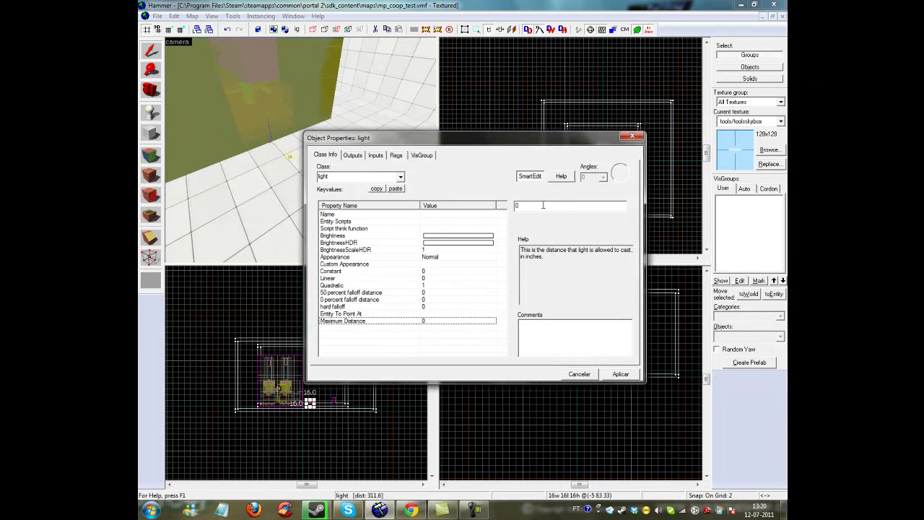
pyautogui.click(486, 236)
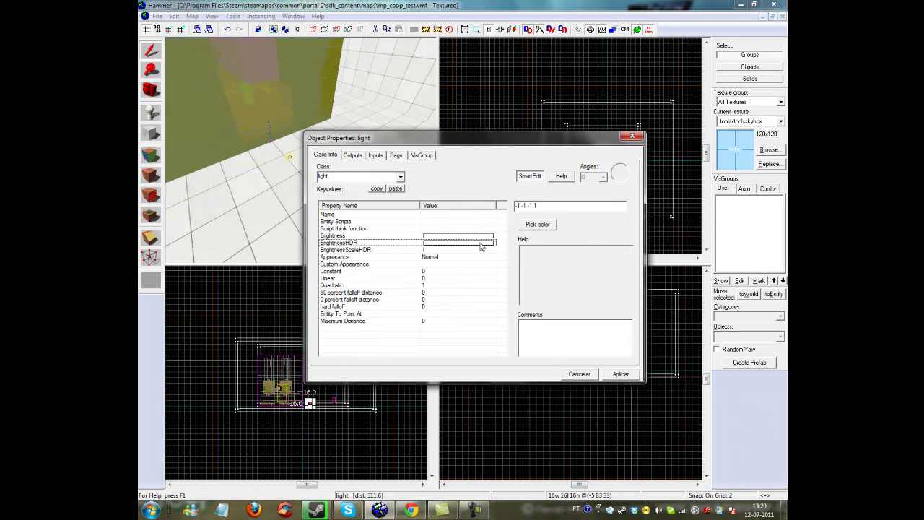
pyautogui.click(429, 321)
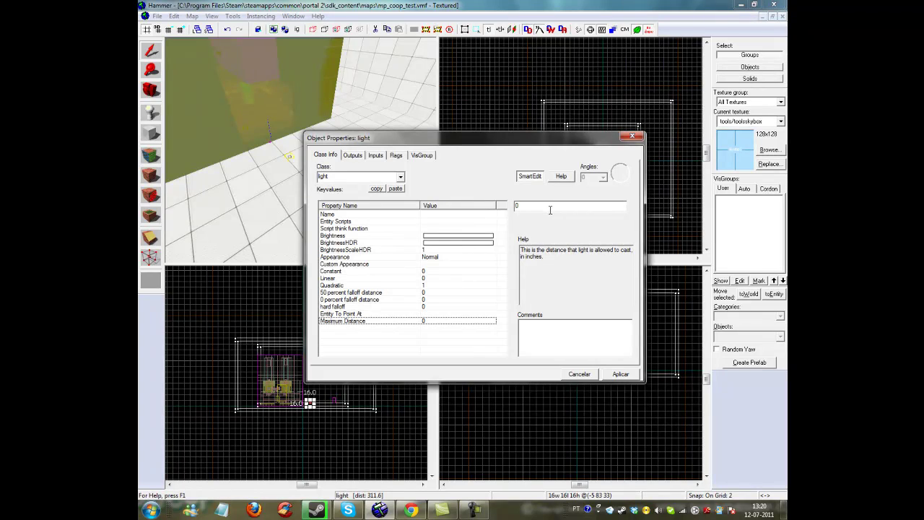
pyautogui.write('50')
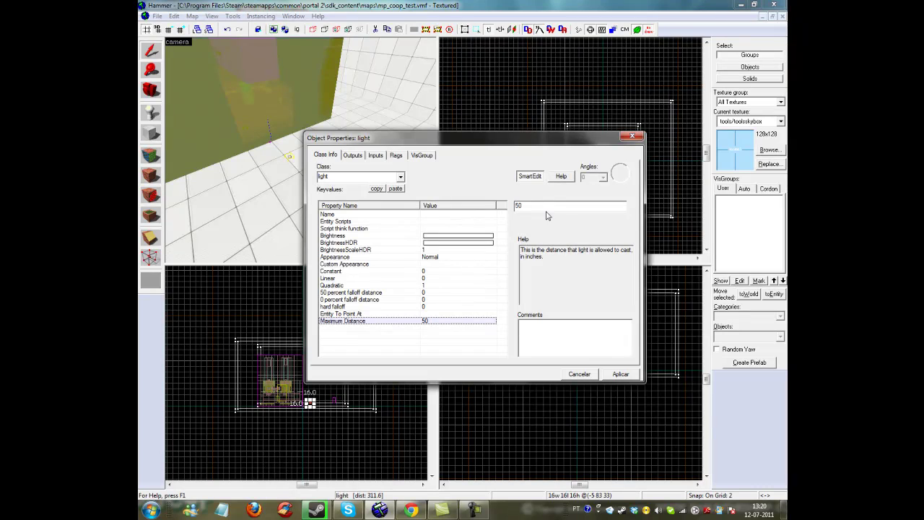
pyautogui.write('0')
pyautogui.moveTo(530, 206); pyautogui.dragTo(511, 207)
pyautogui.write('100')
pyautogui.press('BackSpace')
pyautogui.click(632, 136)
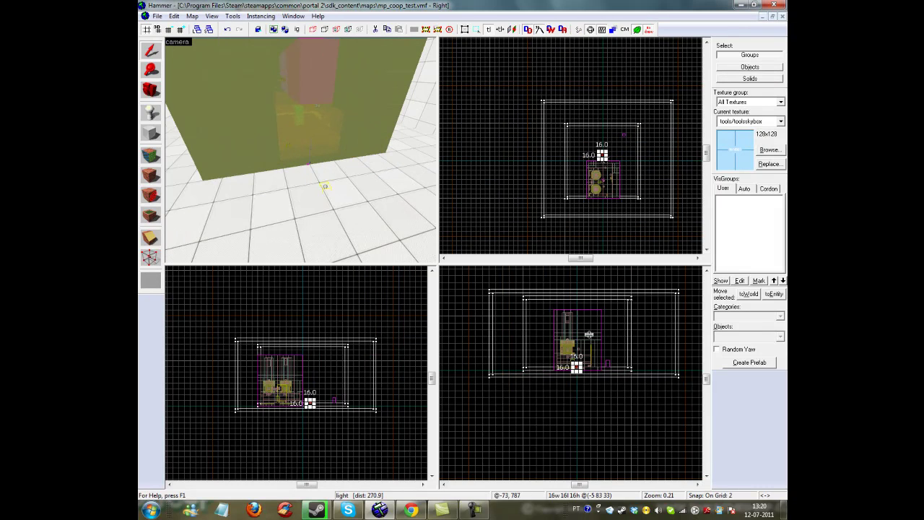
# Step: Raise the light in front of the spawn instance to a height of about 208 units, using a grid snap of 8
pyautogui.scroll(6, 589, 335)
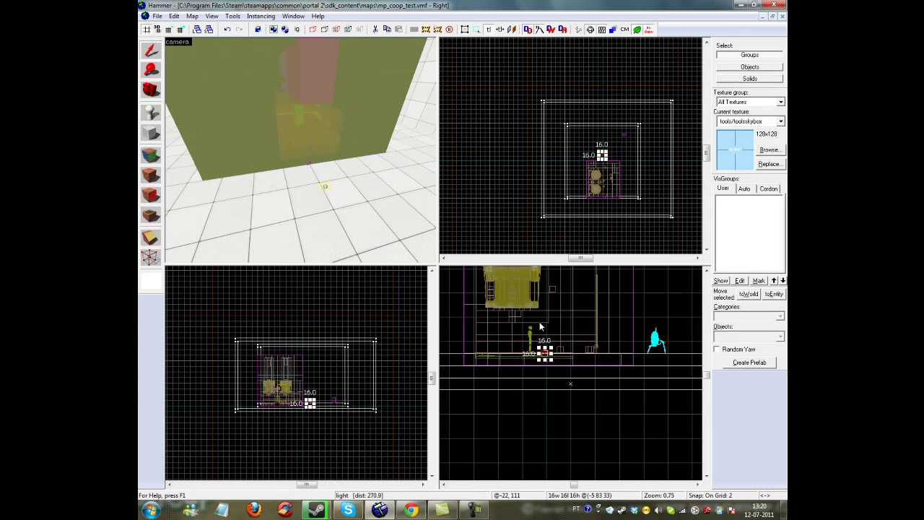
pyautogui.moveTo(561, 334); pyautogui.dragTo(555, 372, button='middle')
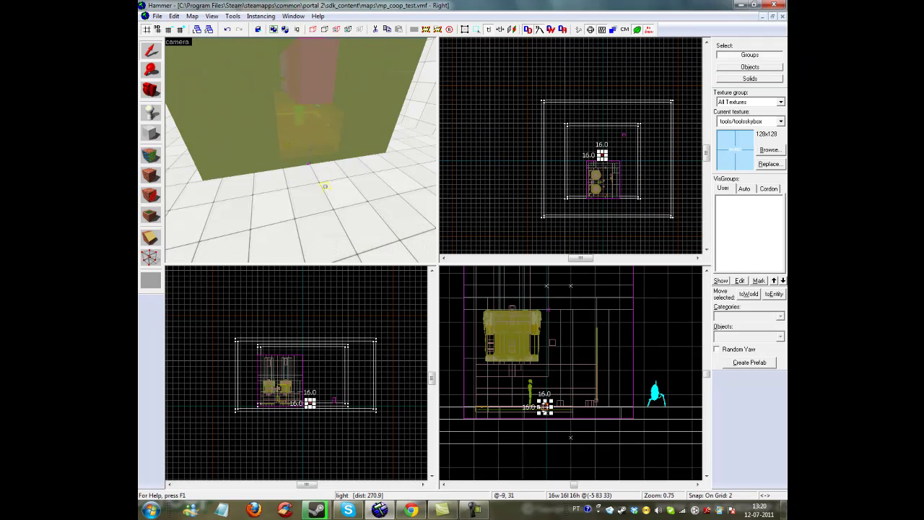
pyautogui.moveTo(544, 406); pyautogui.dragTo(548, 351)
pyautogui.click(178, 28)
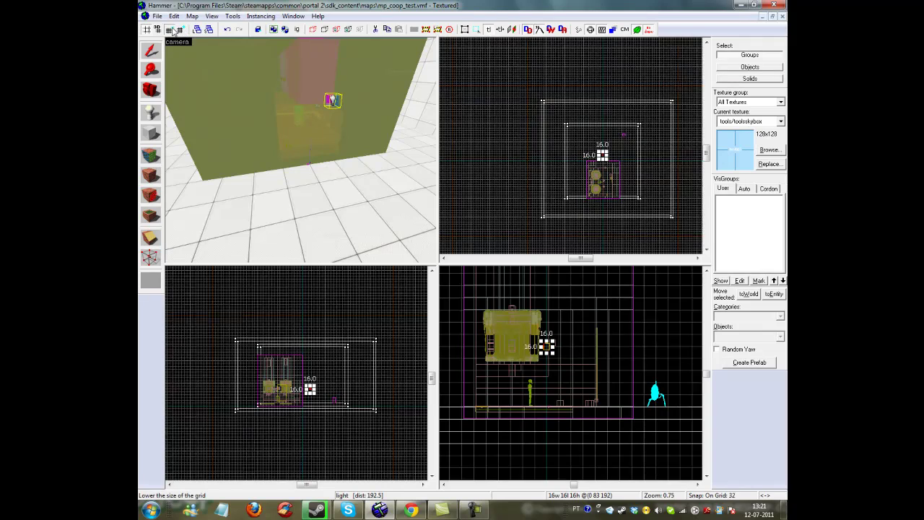
pyautogui.click(178, 29)
pyautogui.click(179, 28)
pyautogui.moveTo(547, 346); pyautogui.dragTo(554, 337)
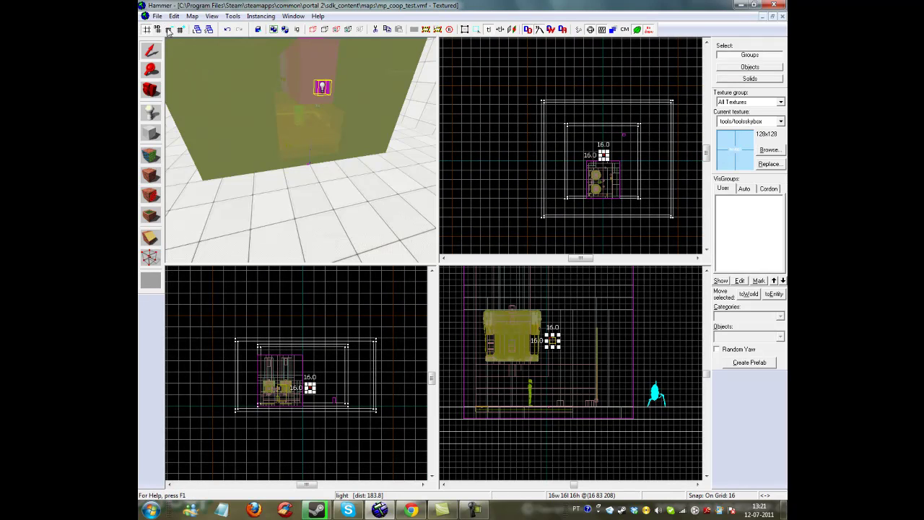
pyautogui.press('[')
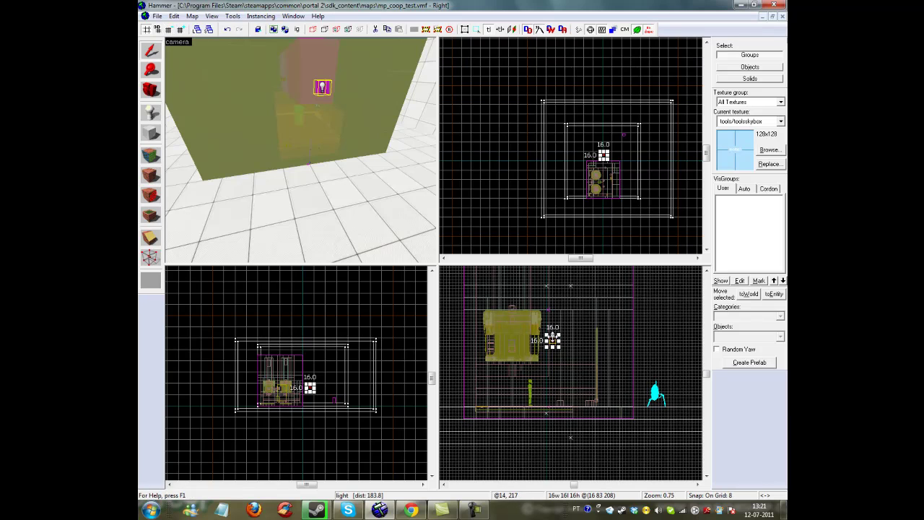
pyautogui.moveTo(552, 339); pyautogui.dragTo(551, 337)
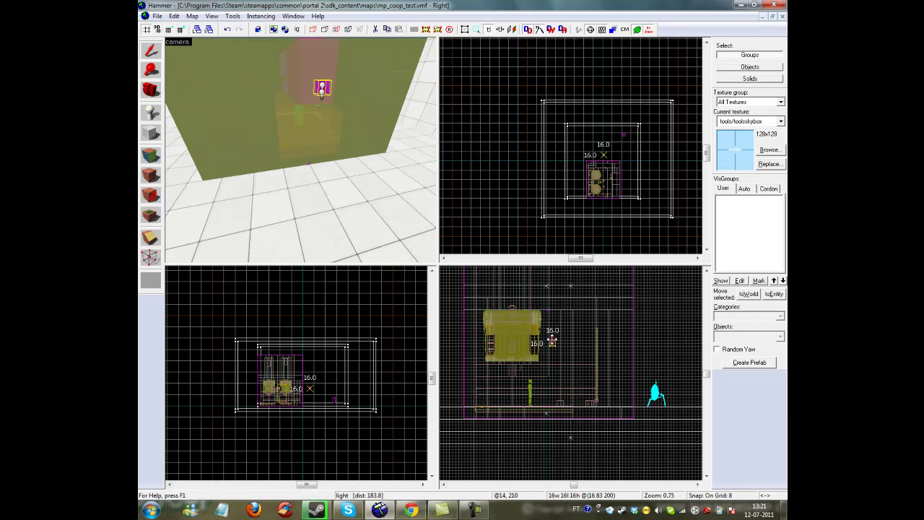
# Step: Place an info_player_start entity on the open floor beside the co-op spawn instance, near the room wall, and select it
pyautogui.press('z')
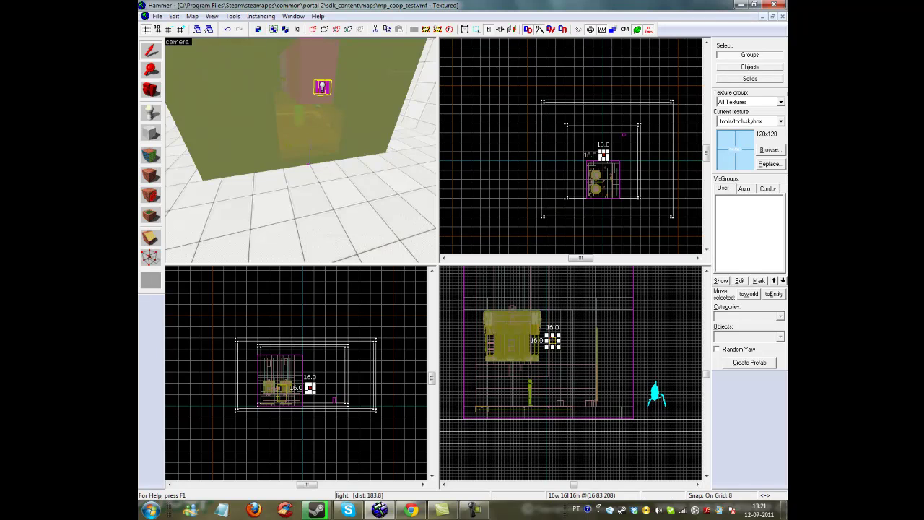
pyautogui.press('w')
pyautogui.press('w')
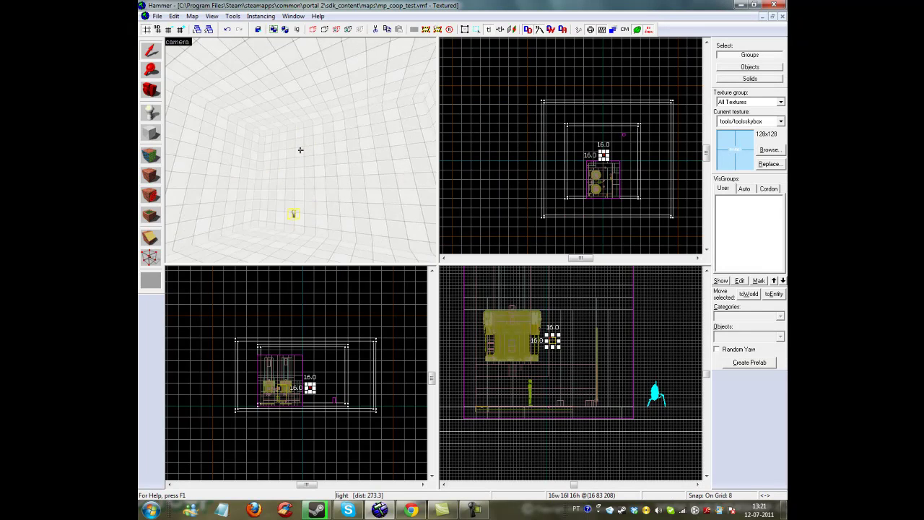
pyautogui.press('s')
pyautogui.press('w')
pyautogui.press('z')
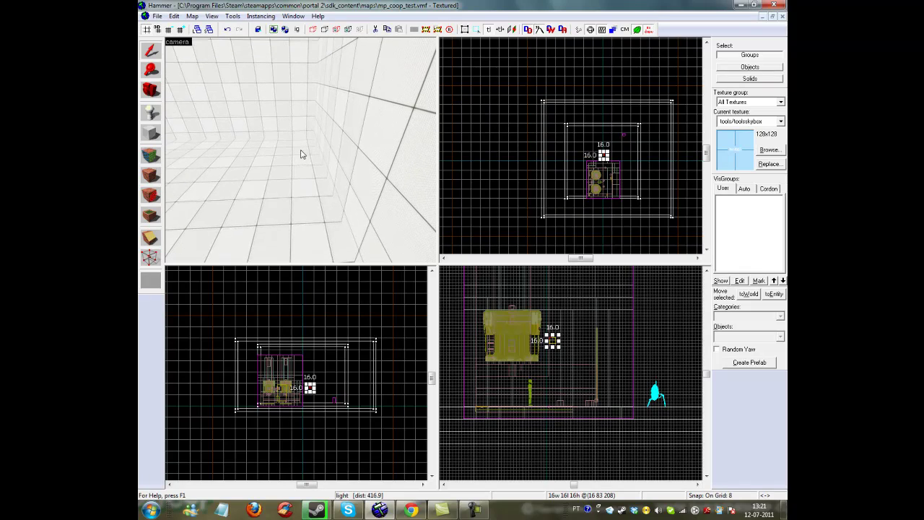
pyautogui.hotkey('shift', 'e')
pyautogui.click(292, 152)
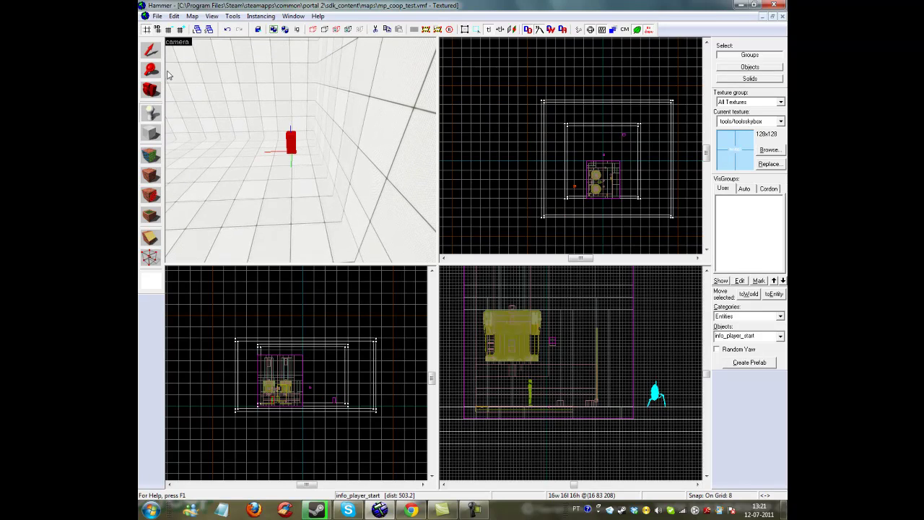
pyautogui.hotkey('shift', 's')
pyautogui.click(291, 141)
# Step: Change the class of the new entity beside the spawn instance from info_player_start to light and apply it
pyautogui.hotkey('alt', 'Return')
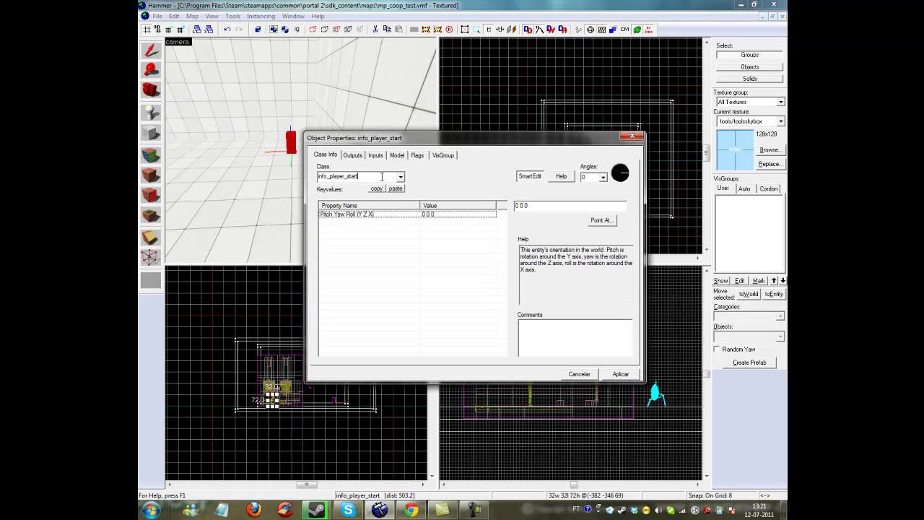
pyautogui.click(395, 177)
pyautogui.press('BackSpace')
pyautogui.press('BackSpace')
pyautogui.press('BackSpace')
pyautogui.press('BackSpace')
pyautogui.press('BackSpace')
pyautogui.press('BackSpace')
pyautogui.press('BackSpace')
pyautogui.press('BackSpace')
pyautogui.press('BackSpace')
pyautogui.press('BackSpace')
pyautogui.press('BackSpace')
pyautogui.press('BackSpace')
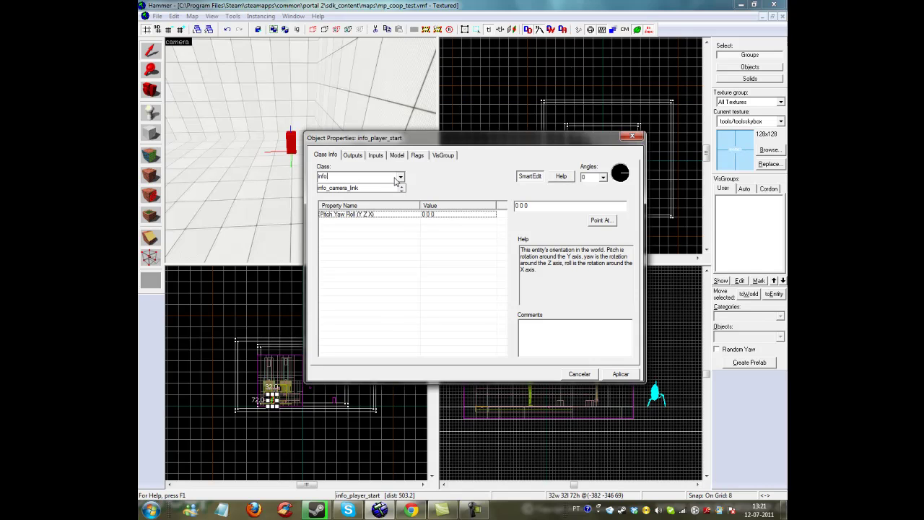
pyautogui.write('light')
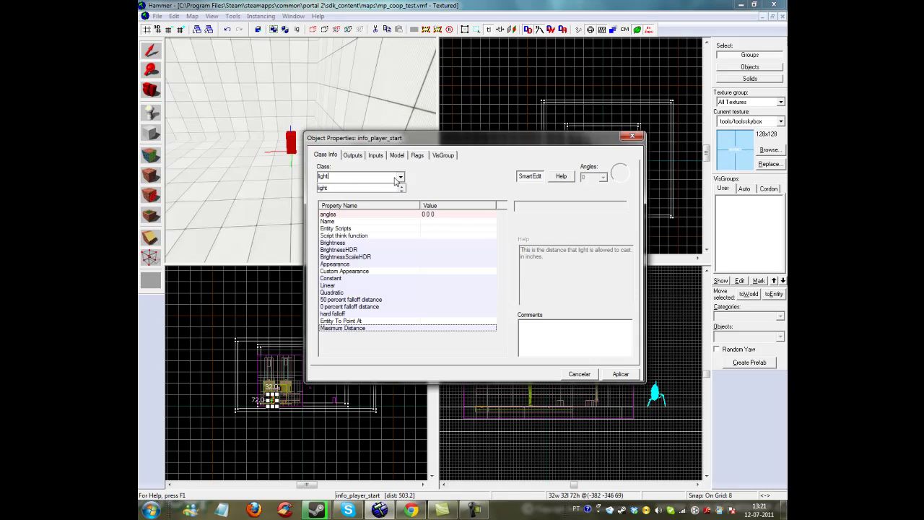
pyautogui.click(392, 187)
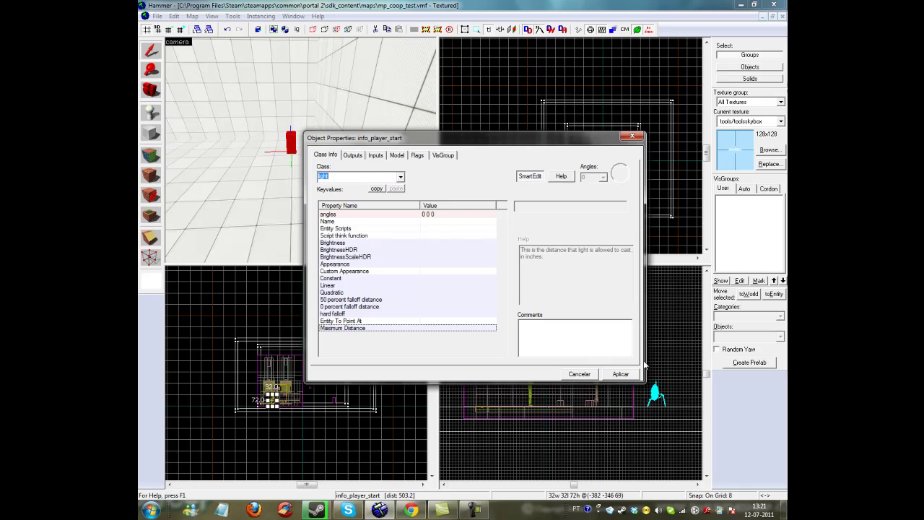
pyautogui.click(614, 374)
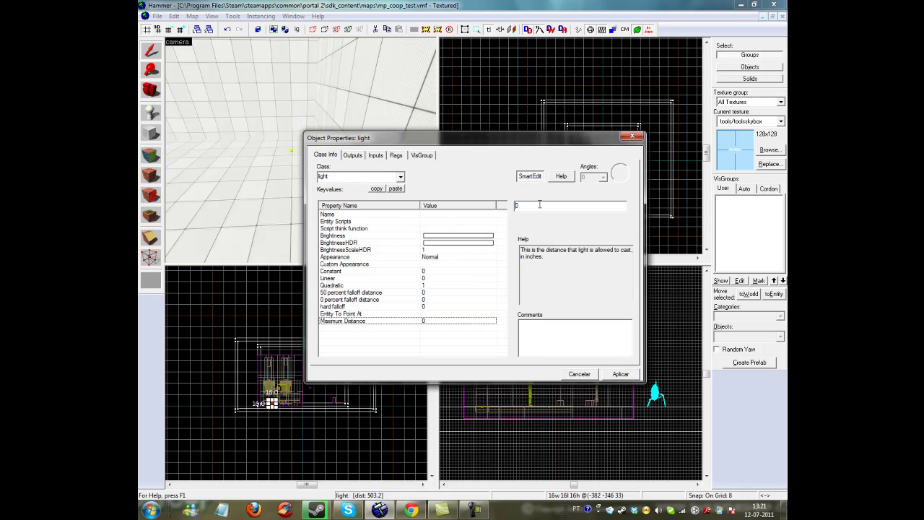
# Step: Set the second light's Maximum Distance to 124, apply the value and close its properties
pyautogui.write('50')
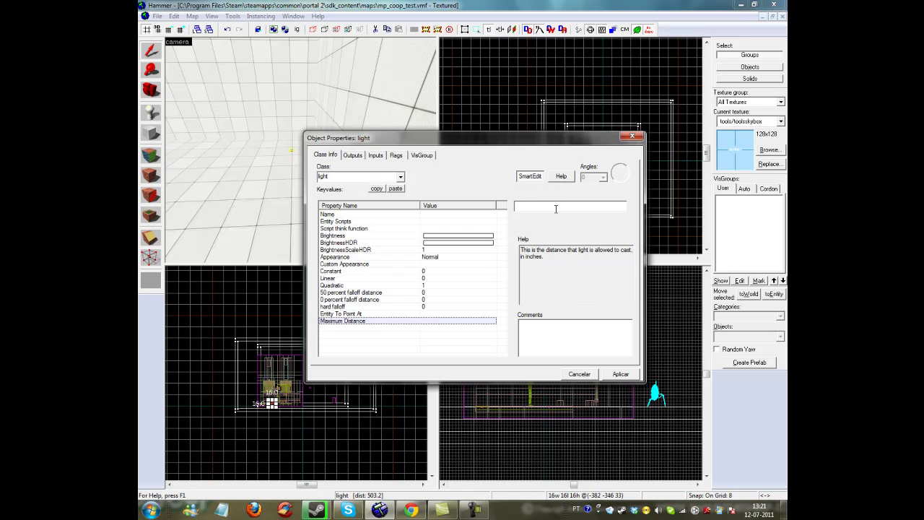
pyautogui.write('124')
pyautogui.click(612, 374)
pyautogui.click(632, 136)
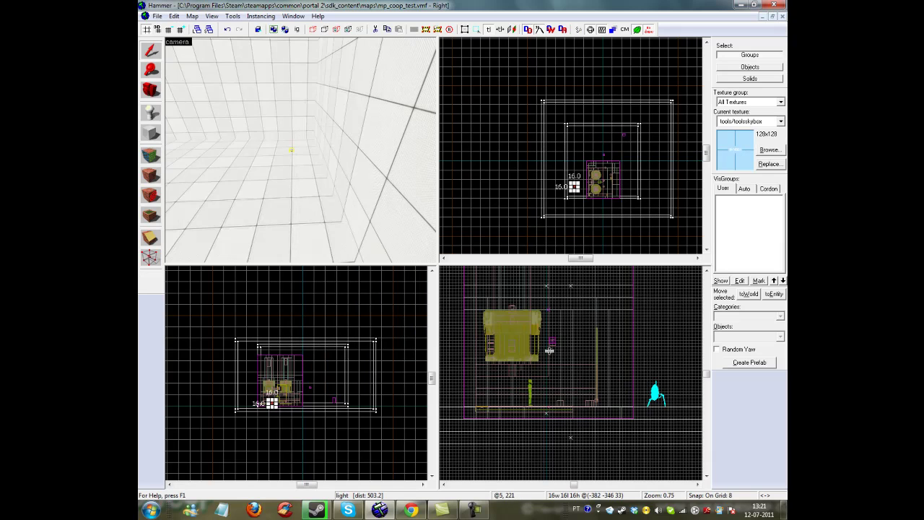
# Step: Raise the second light from the floor to a height of about 352 units
pyautogui.scroll(3, 321, 407)
pyautogui.press('Left')
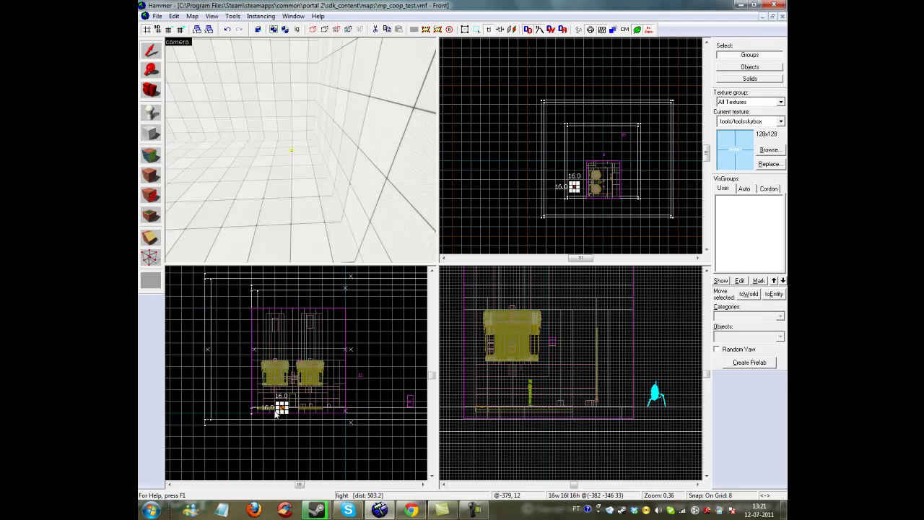
pyautogui.moveTo(282, 408); pyautogui.dragTo(288, 348)
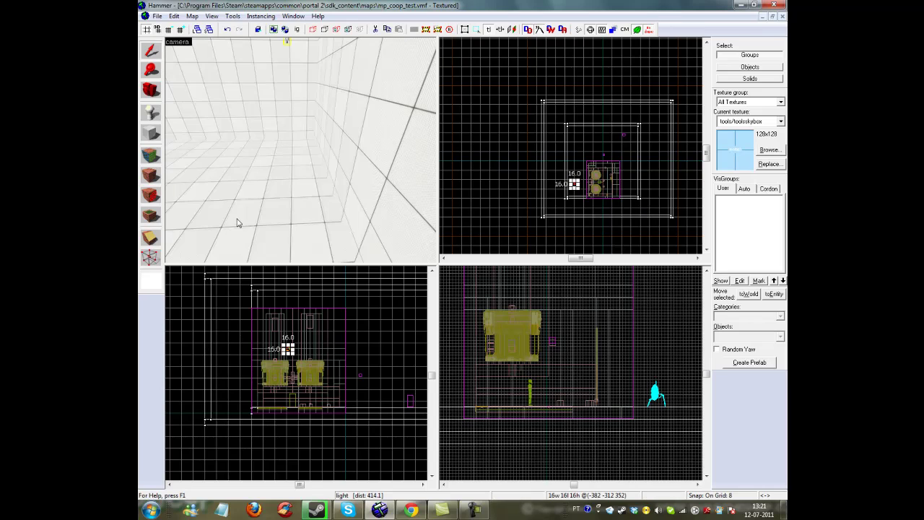
# Step: Place another info_player_start entity on the floor at the opposite side of the spawn instance from the second light
pyautogui.press('z')
pyautogui.press('w')
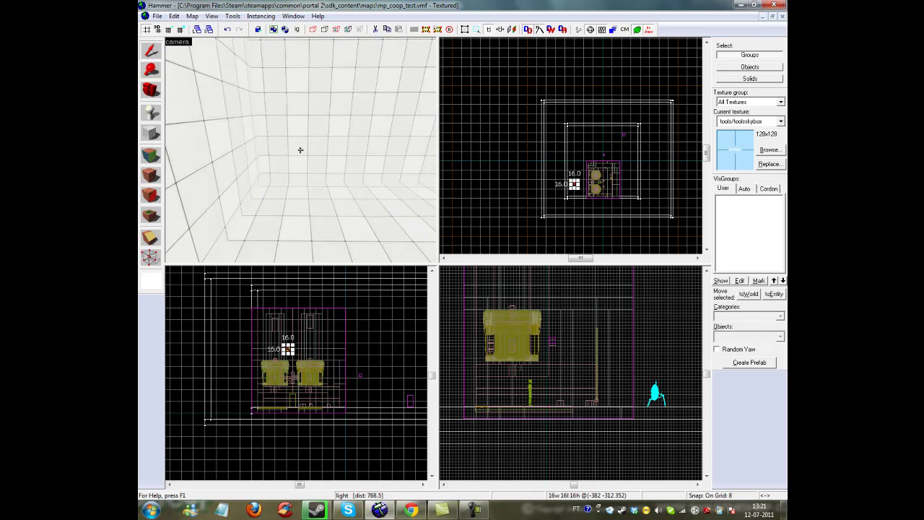
pyautogui.press('z')
pyautogui.click(150, 112)
pyautogui.click(287, 153)
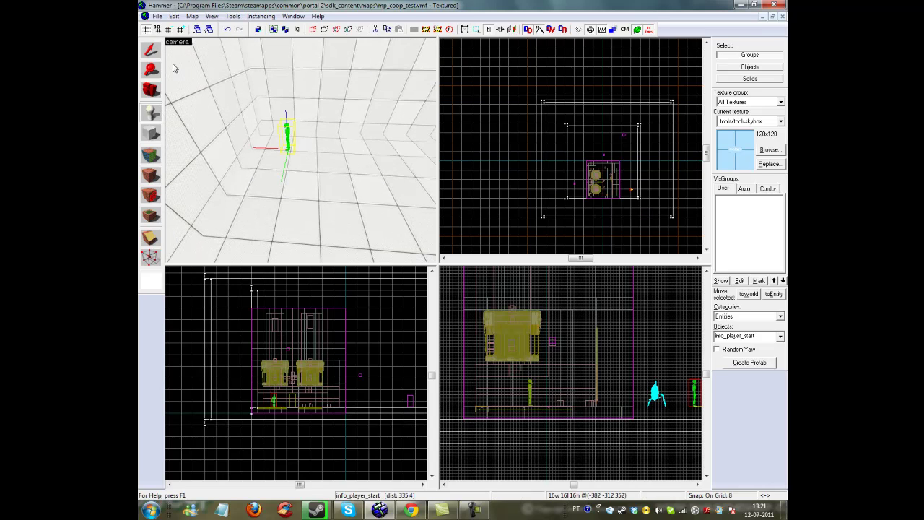
pyautogui.click(150, 49)
# Step: Change the class of the newly placed info_player_start on the opposite side to light and apply it
pyautogui.doubleClick(288, 142)
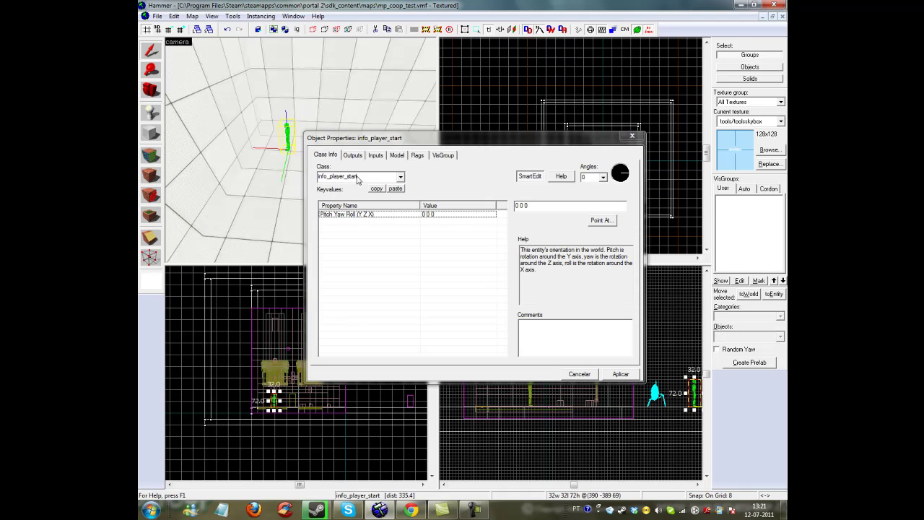
pyautogui.press('BackSpace')
pyautogui.press('BackSpace')
pyautogui.press('BackSpace')
pyautogui.press('BackSpace')
pyautogui.press('BackSpace')
pyautogui.press('BackSpace')
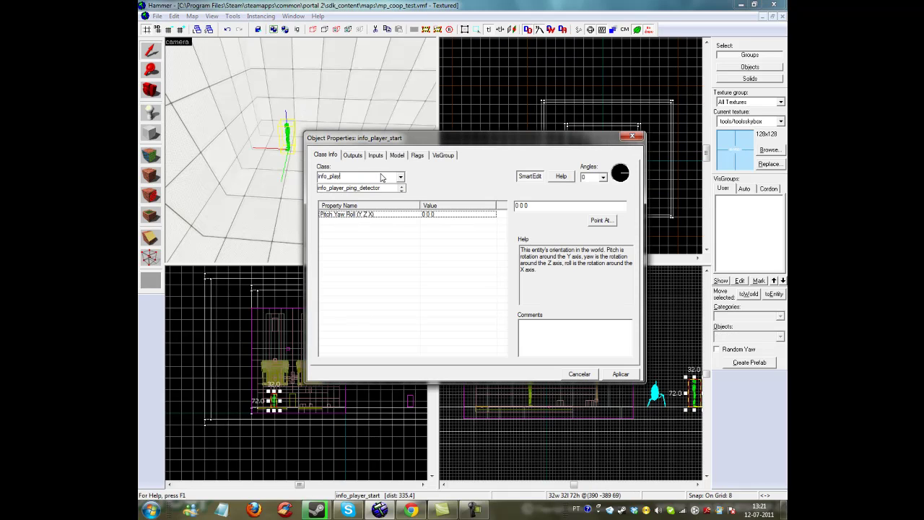
pyautogui.write('light')
pyautogui.click(377, 189)
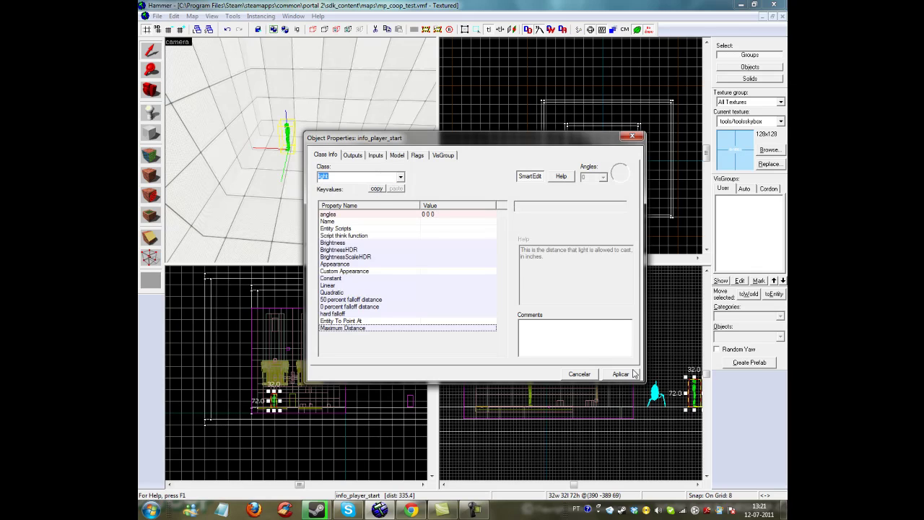
pyautogui.click(632, 373)
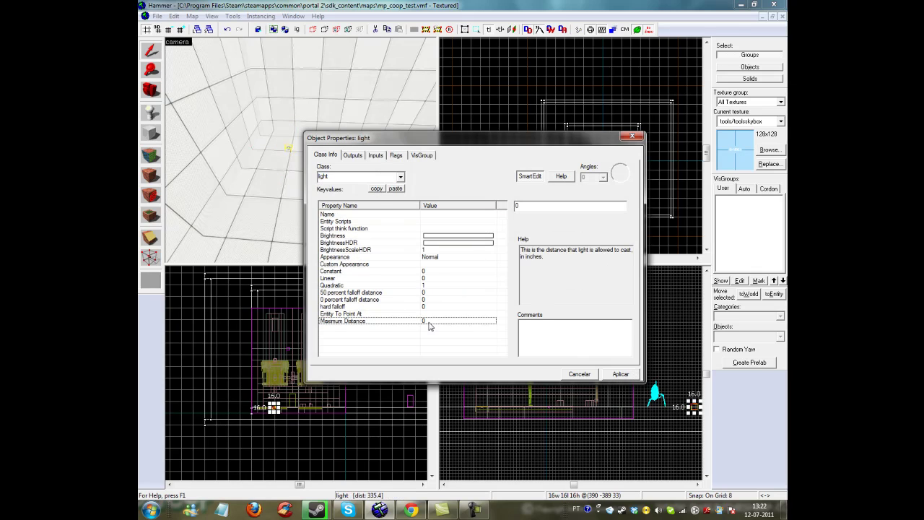
# Step: Set the third light's Maximum Distance to 125 and close its properties
pyautogui.click(576, 206)
pyautogui.press('BackSpace')
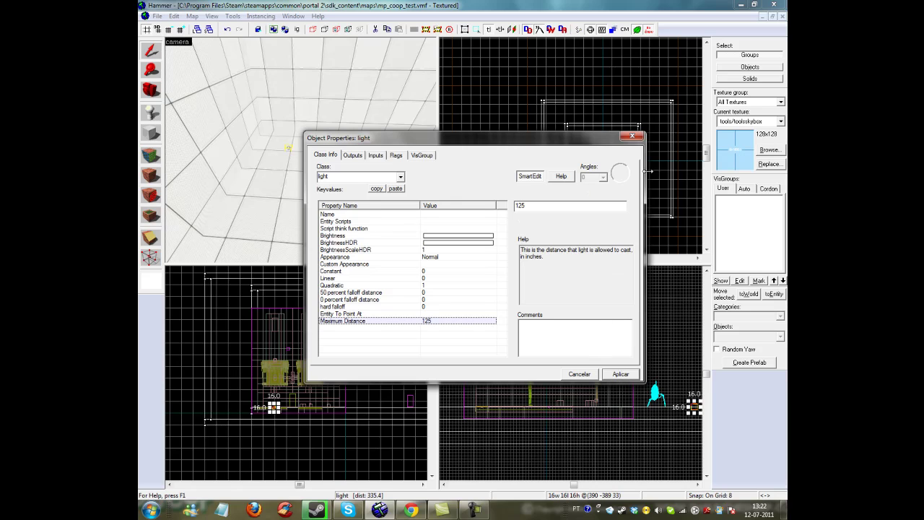
pyautogui.click(632, 136)
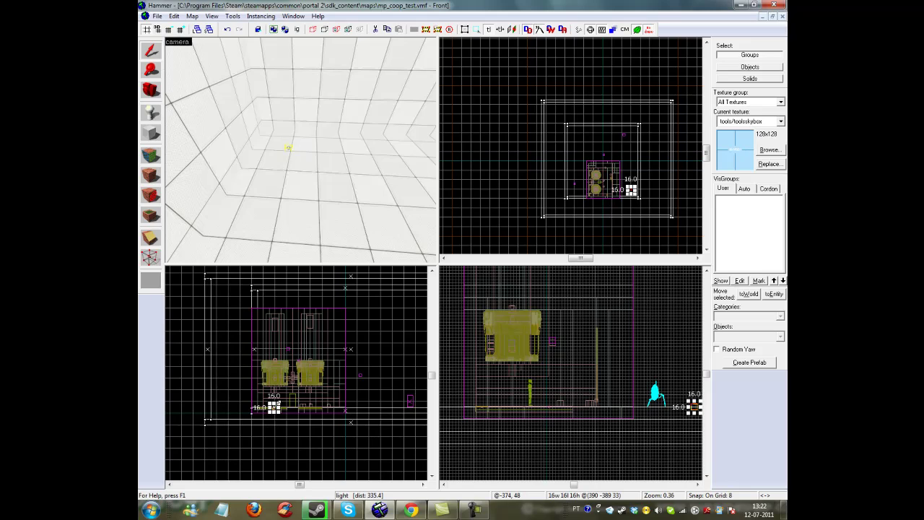
# Step: Raise the third light to a height of about 352 units and check its placement in the room
pyautogui.moveTo(274, 407); pyautogui.dragTo(279, 349)
pyautogui.press('z')
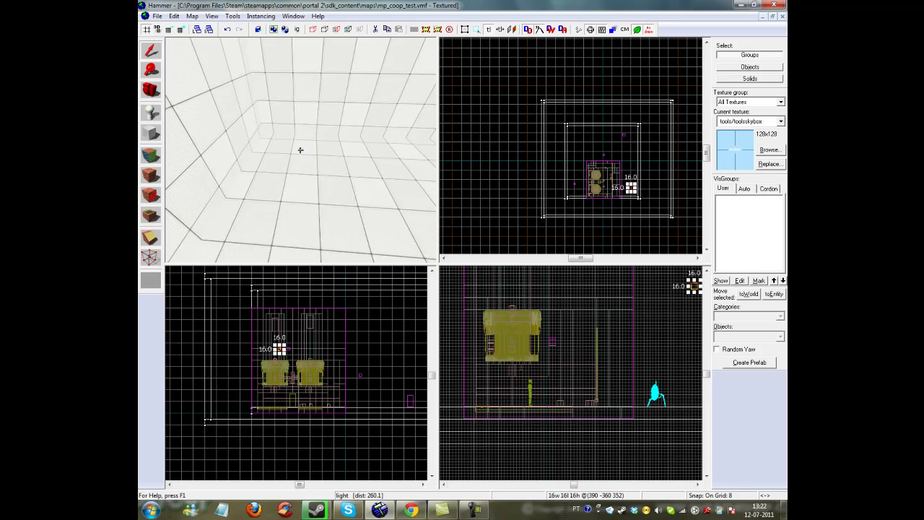
pyautogui.press('s')
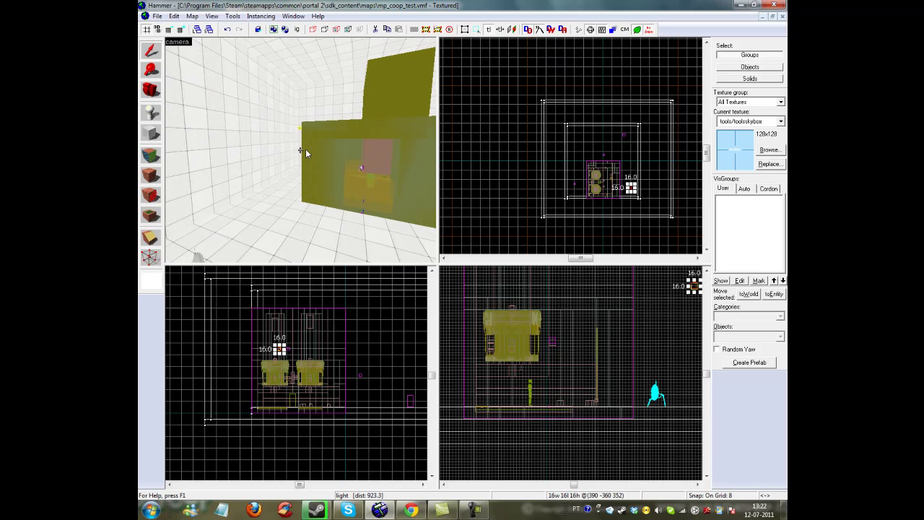
pyautogui.press('z')
# Step: Save the map and compile it with normal BSP, VIS and RAD, HDR enabled, without running the game after compiling
pyautogui.click(158, 16)
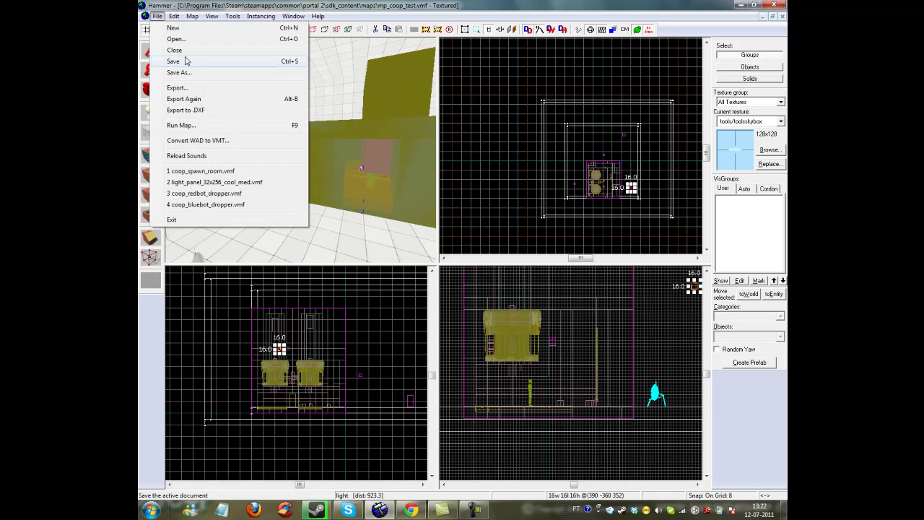
pyautogui.click(185, 63)
pyautogui.click(158, 16)
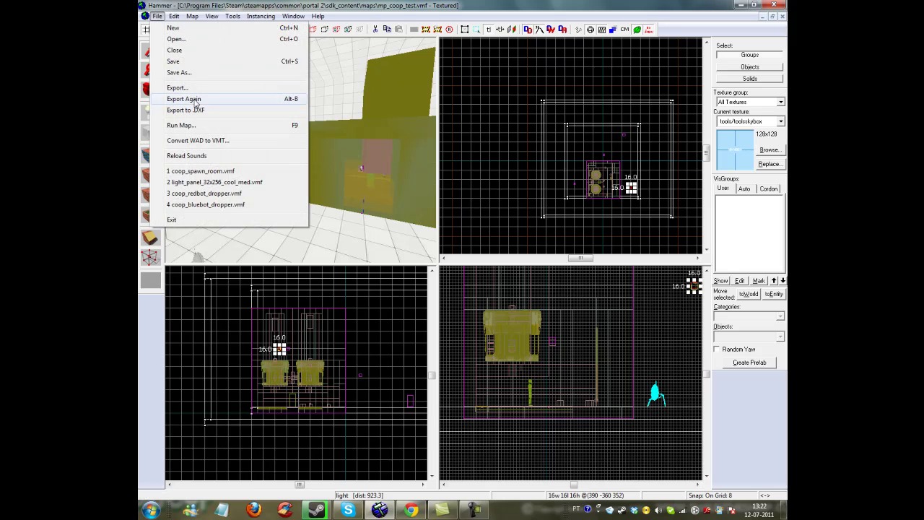
pyautogui.click(181, 125)
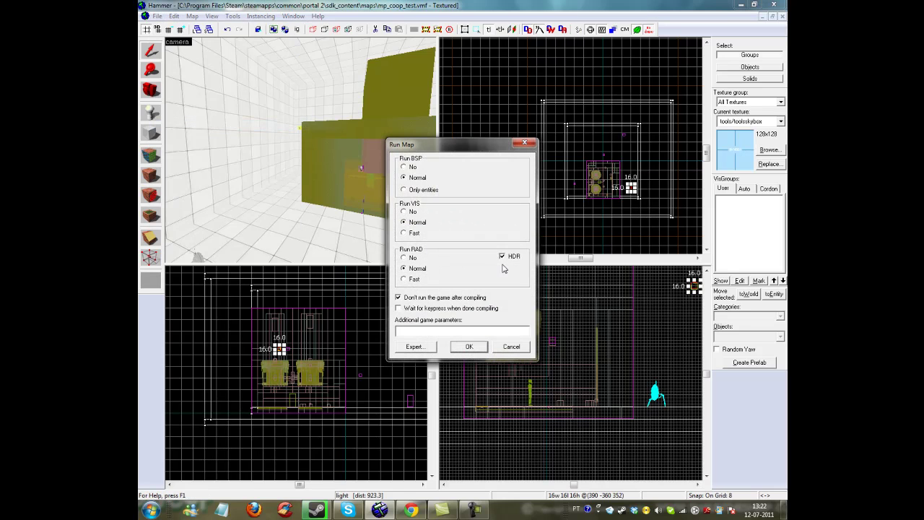
pyautogui.click(469, 347)
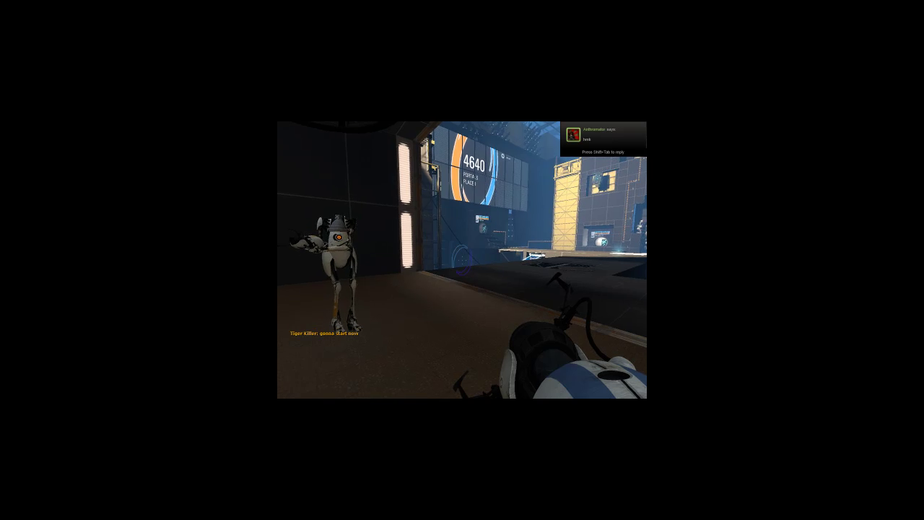
pyautogui.press('Escape')
pyautogui.click(462, 263)
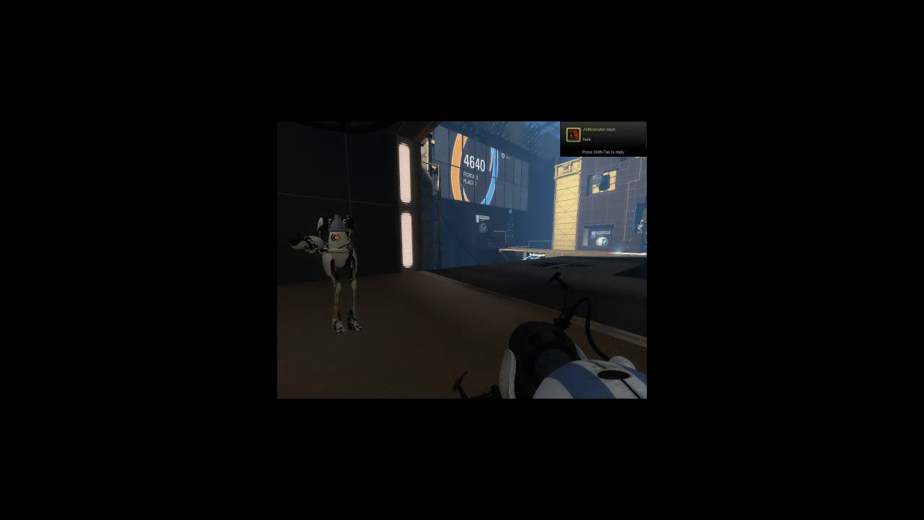